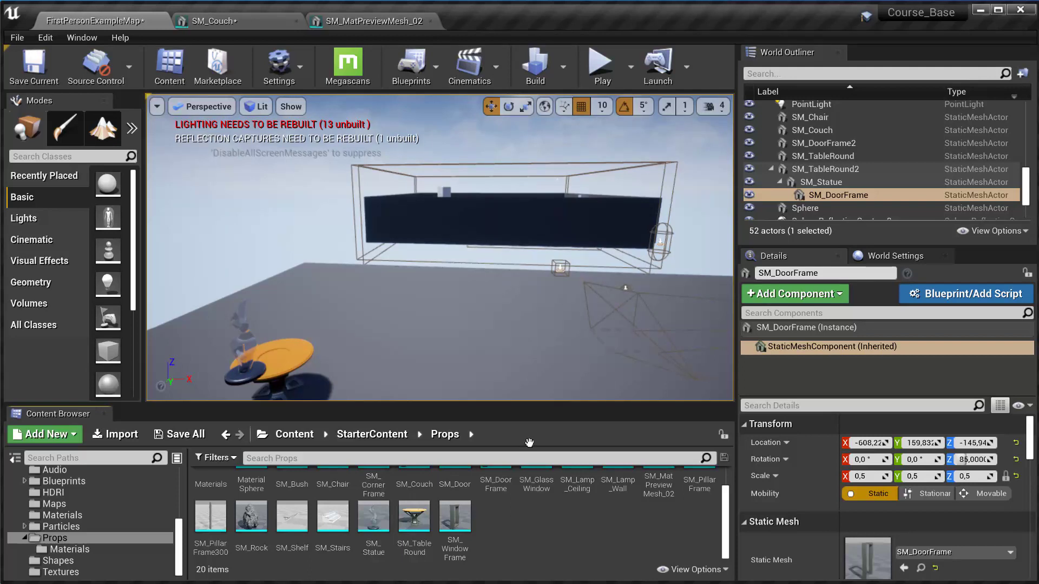
- Place an SM_TableRound prop on the open floor area in front of the dark wall
{"action": "key", "text": "w"}
{"action": "right_click_drag", "start_coordinate": [483, 322], "coordinate": [466, 341]}
{"action": "key", "text": "s"}
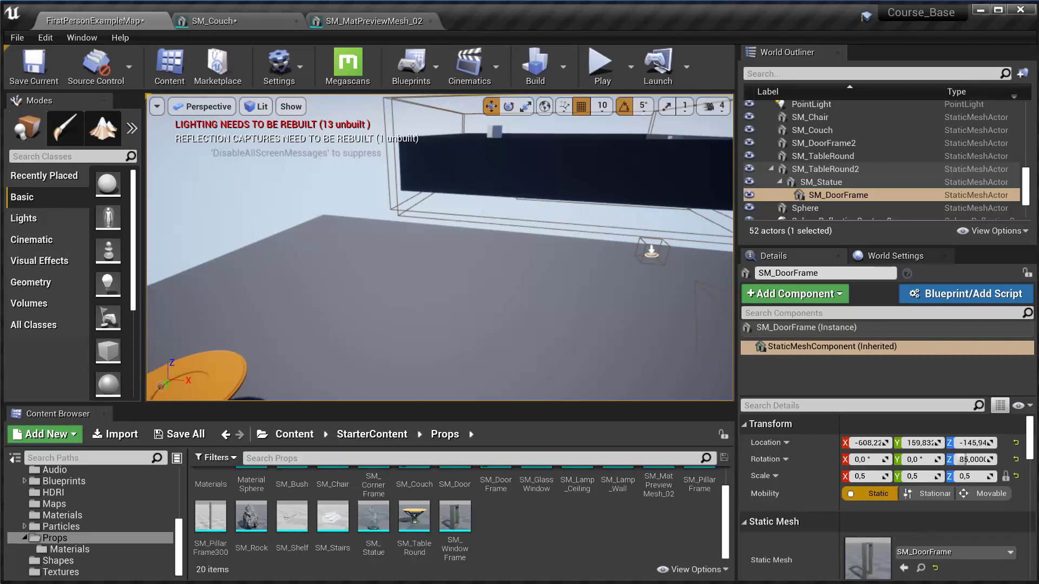
{"action": "right_click_drag", "start_coordinate": [439, 247], "coordinate": [467, 216]}
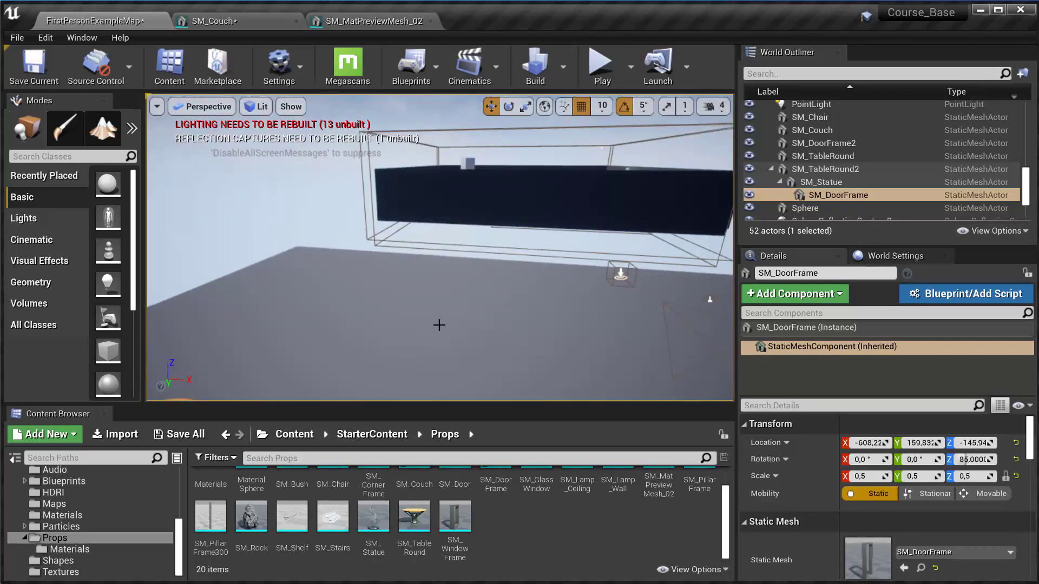
{"action": "right_click_drag", "start_coordinate": [507, 320], "coordinate": [481, 311]}
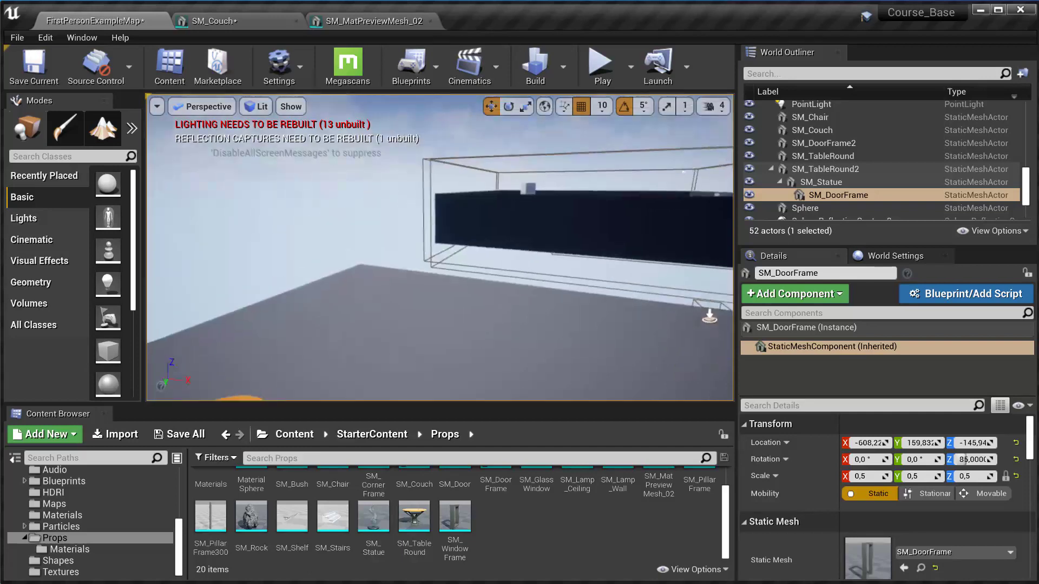
{"action": "left_click_drag", "start_coordinate": [414, 517], "coordinate": [414, 376]}
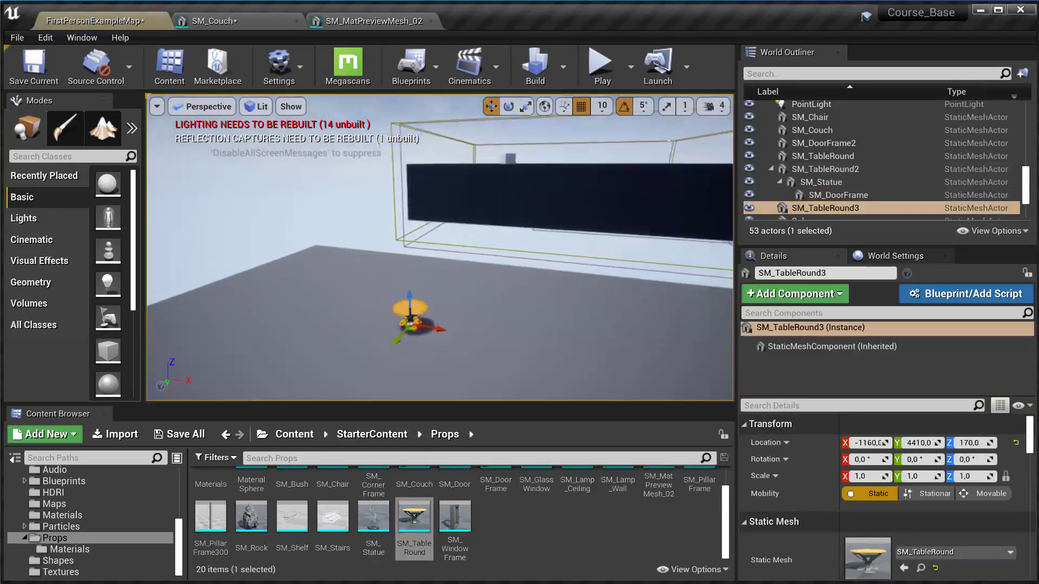
{"action": "key", "text": "f"}
{"action": "right_click_drag", "start_coordinate": [414, 376], "coordinate": [414, 320]}
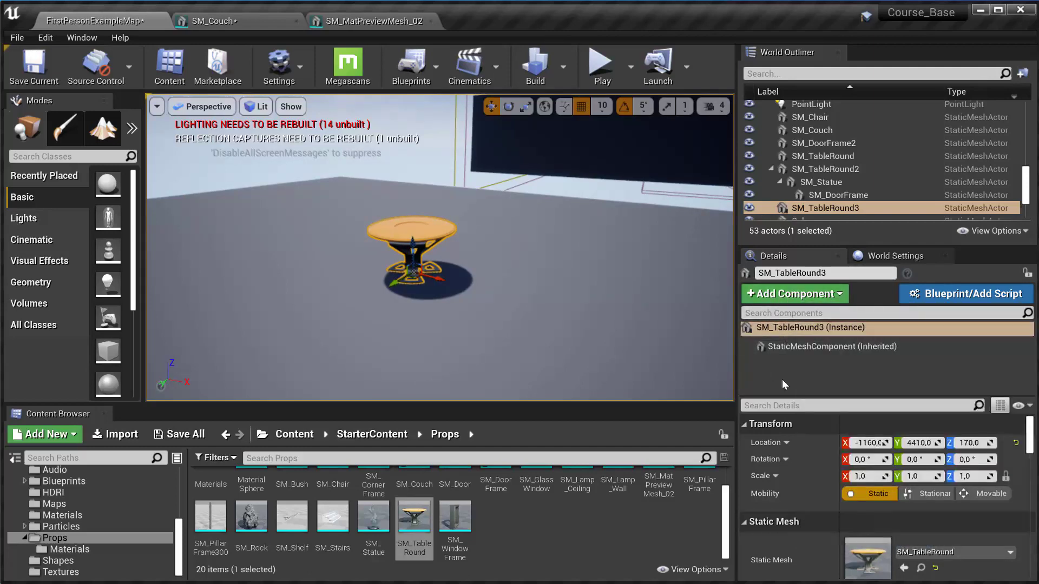
- Examine the new table's instance root, its inherited StaticMeshComponent and the static mesh assigned to it
{"action": "left_click", "coordinate": [793, 327]}
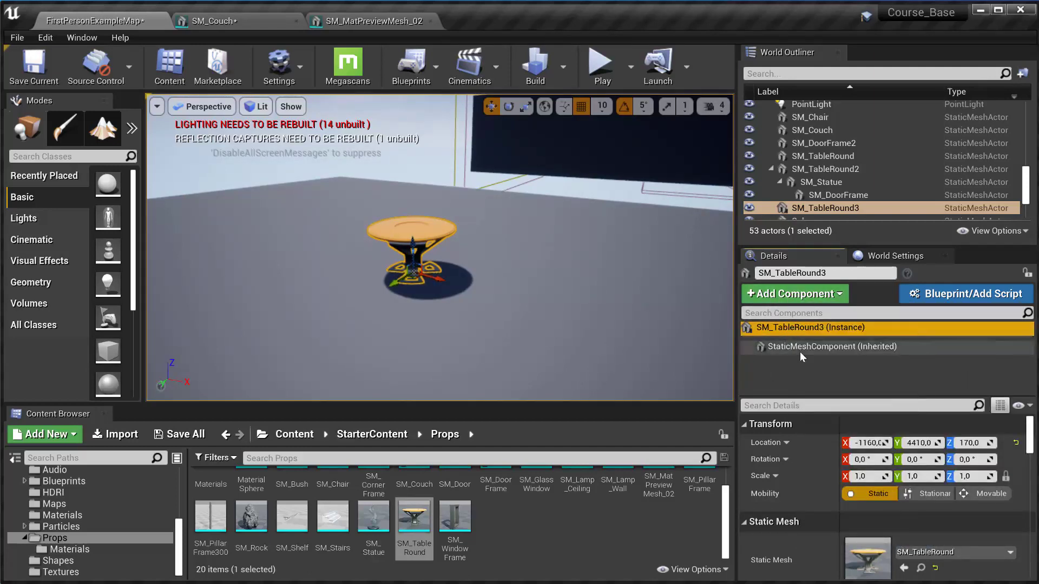
{"action": "left_click", "coordinate": [799, 349]}
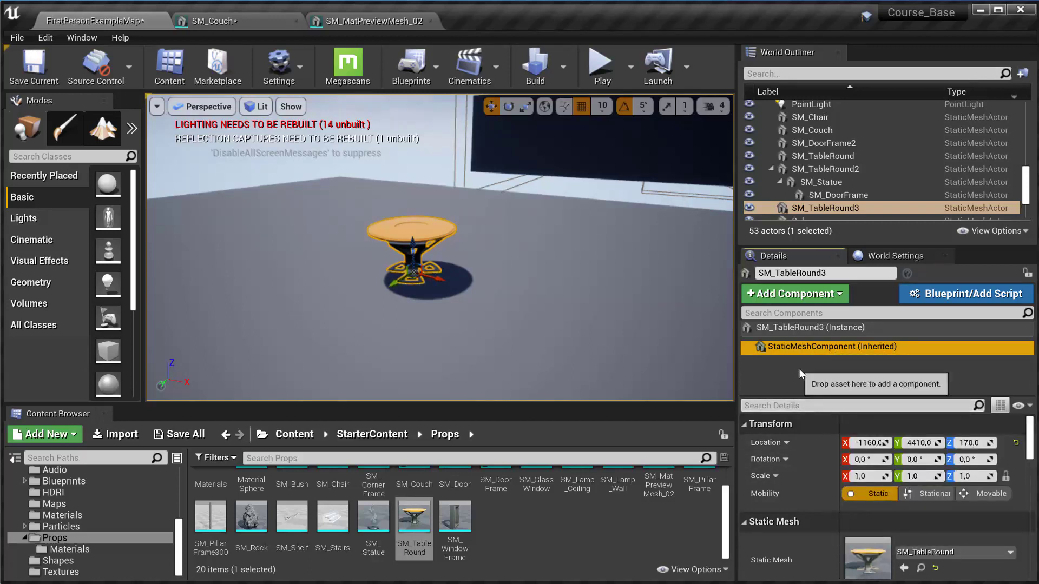
{"action": "left_click", "coordinate": [801, 330]}
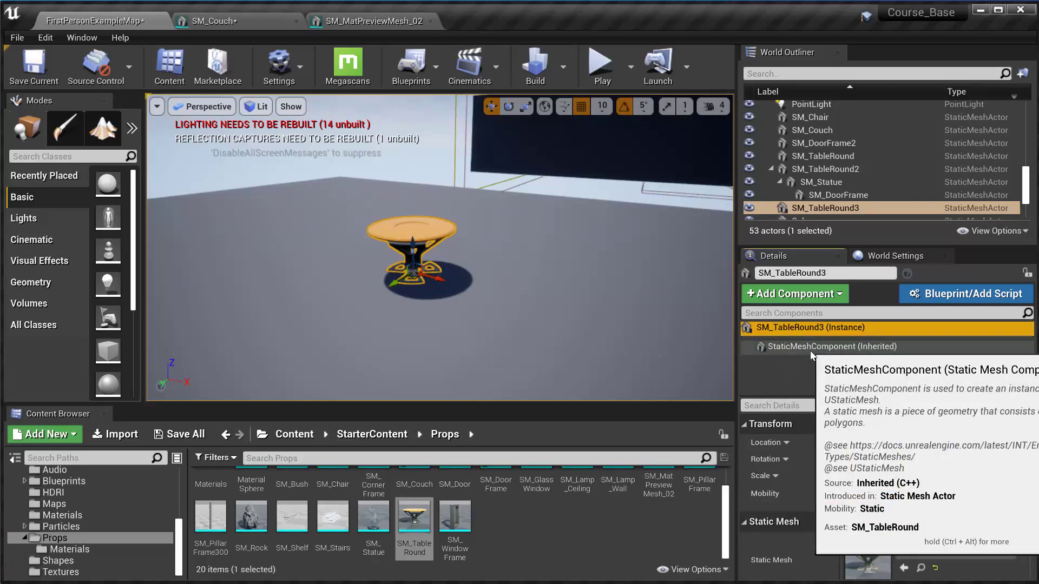
{"action": "left_click", "coordinate": [812, 351]}
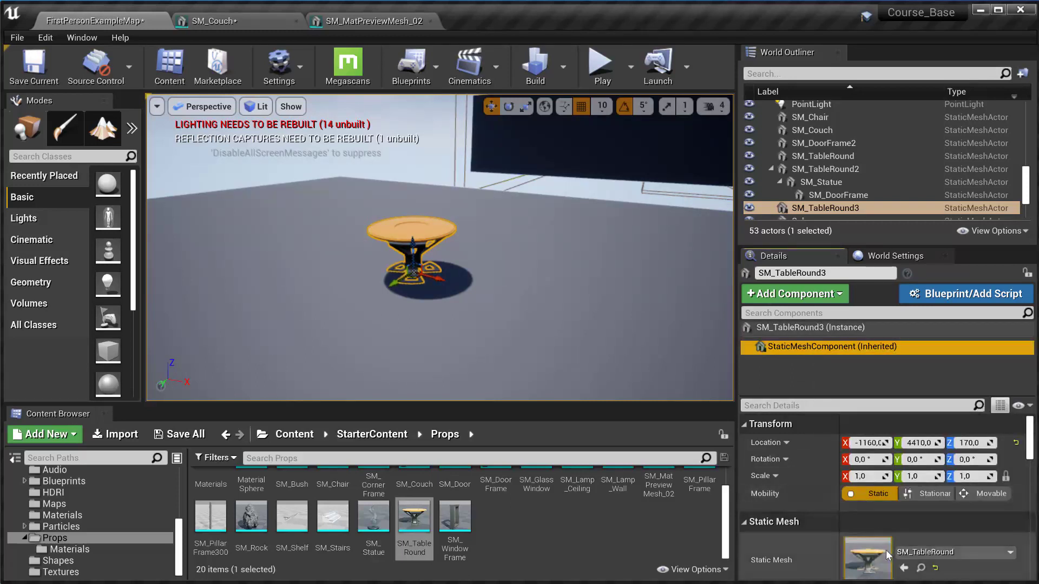
{"action": "scroll", "coordinate": [877, 536], "scroll_direction": "down", "scroll_amount": 2}
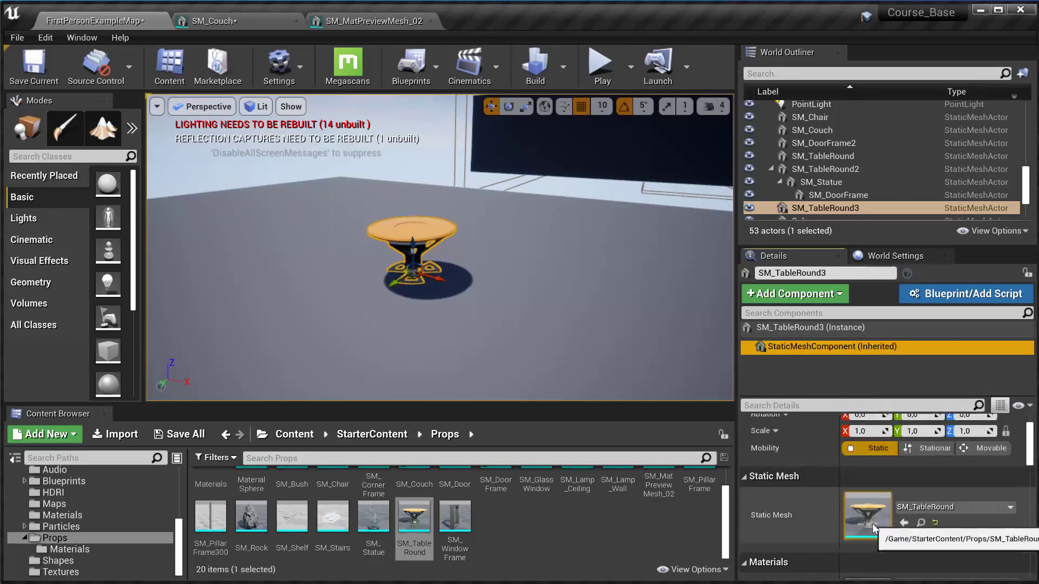
- Add a Particle System component under the new table's StaticMeshComponent
{"action": "left_click", "coordinate": [798, 293]}
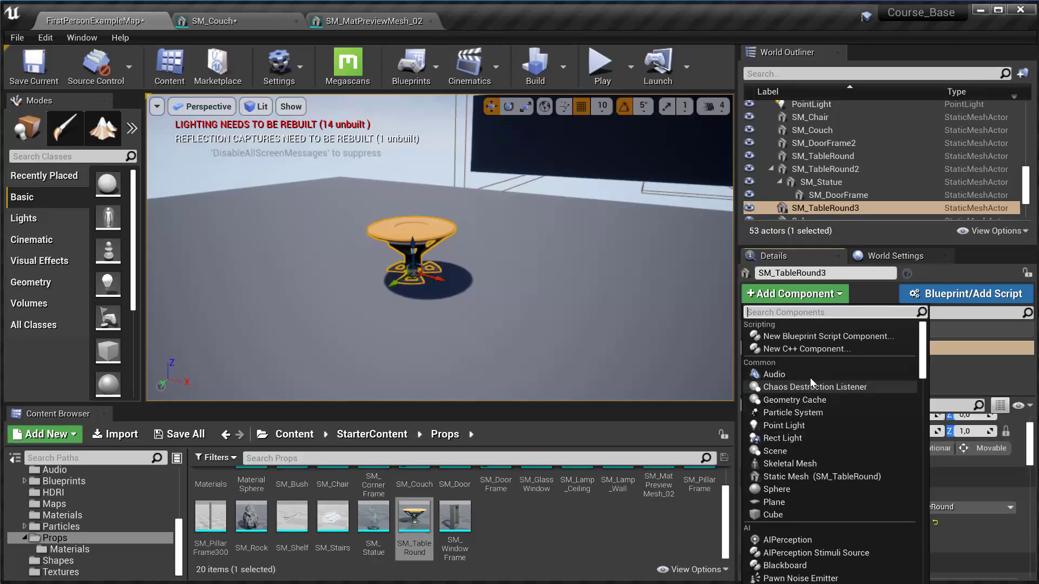
{"action": "type", "text": "par"}
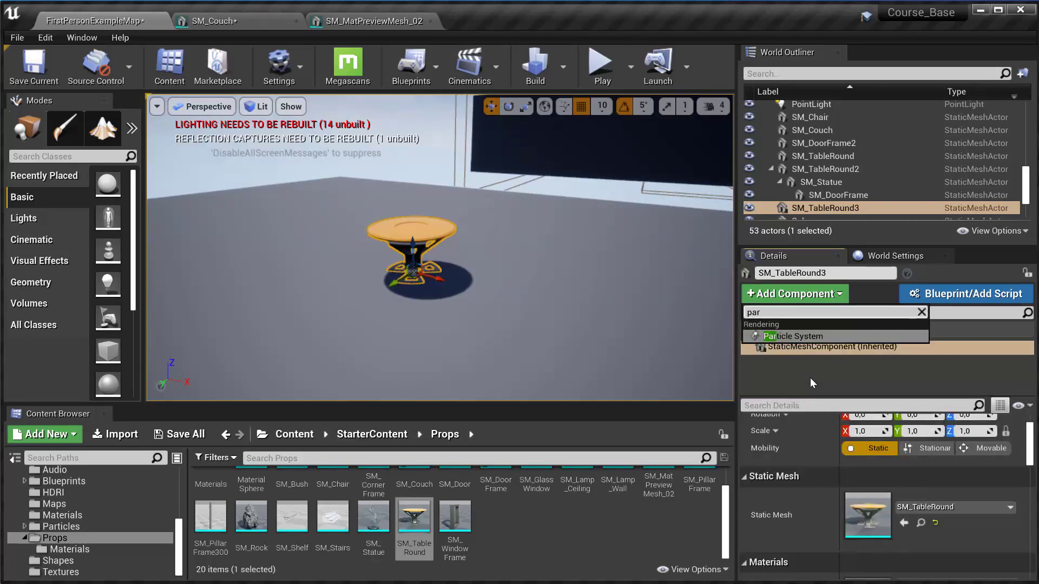
{"action": "key", "text": "Return"}
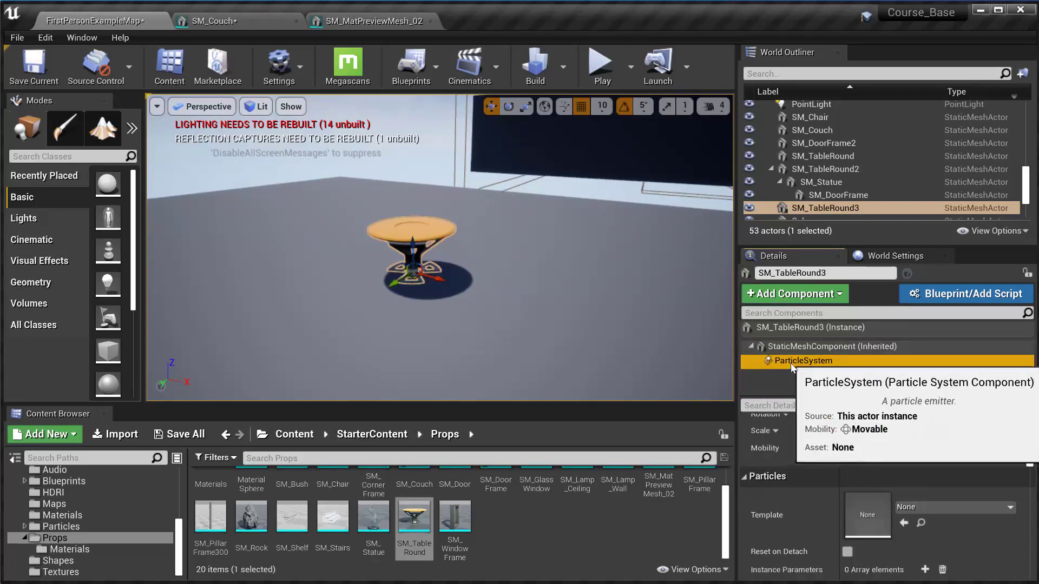
{"action": "mouse_move", "coordinate": [787, 360]}
{"action": "left_mouse_down"}
{"action": "mouse_move", "coordinate": [793, 327]}
{"action": "mouse_move", "coordinate": [795, 349]}
{"action": "left_mouse_up"}
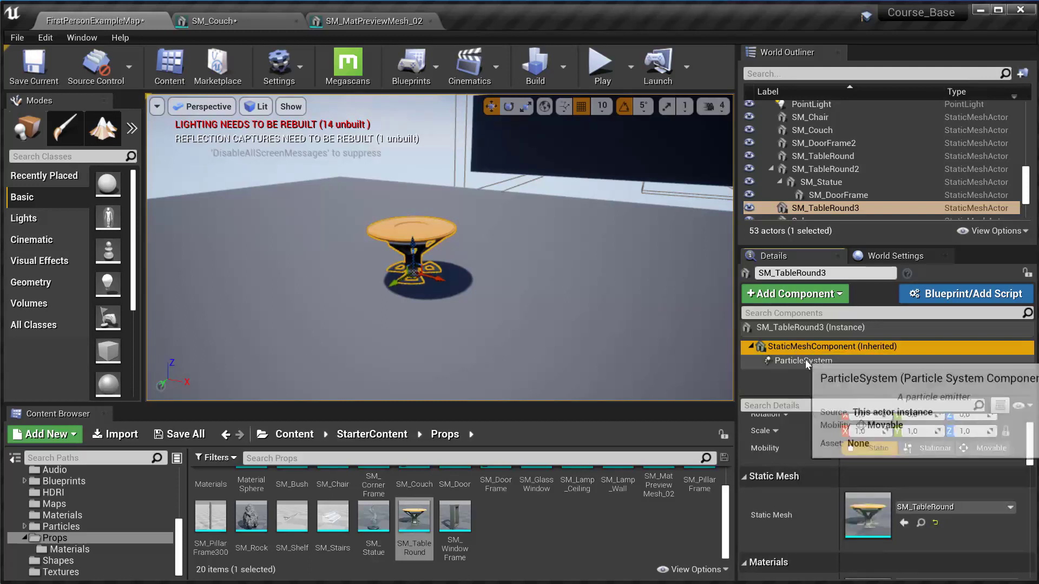
{"action": "left_click_drag", "start_coordinate": [805, 359], "coordinate": [798, 355]}
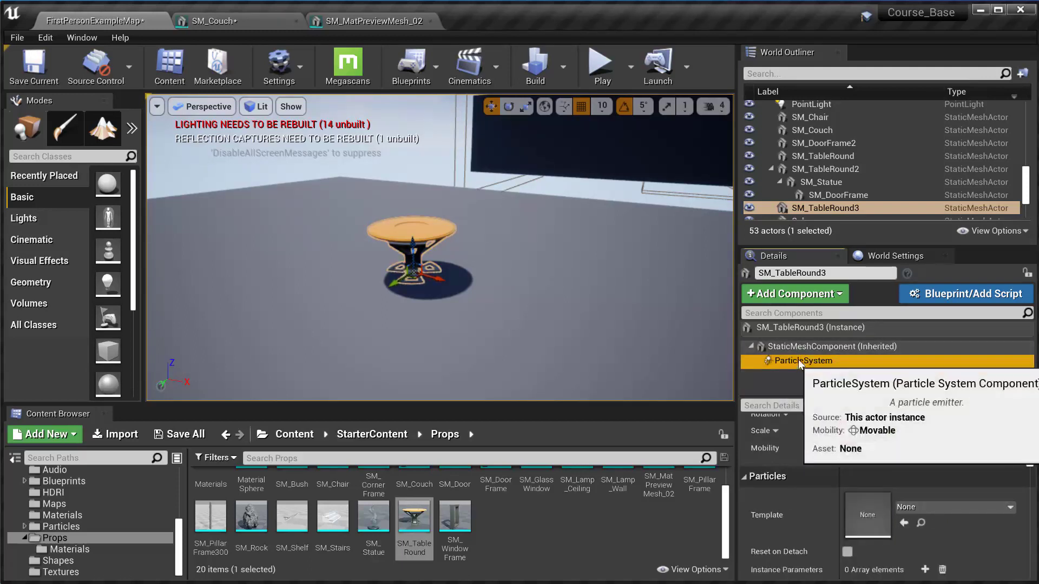
{"action": "left_click", "coordinate": [800, 348]}
{"action": "left_click", "coordinate": [810, 361]}
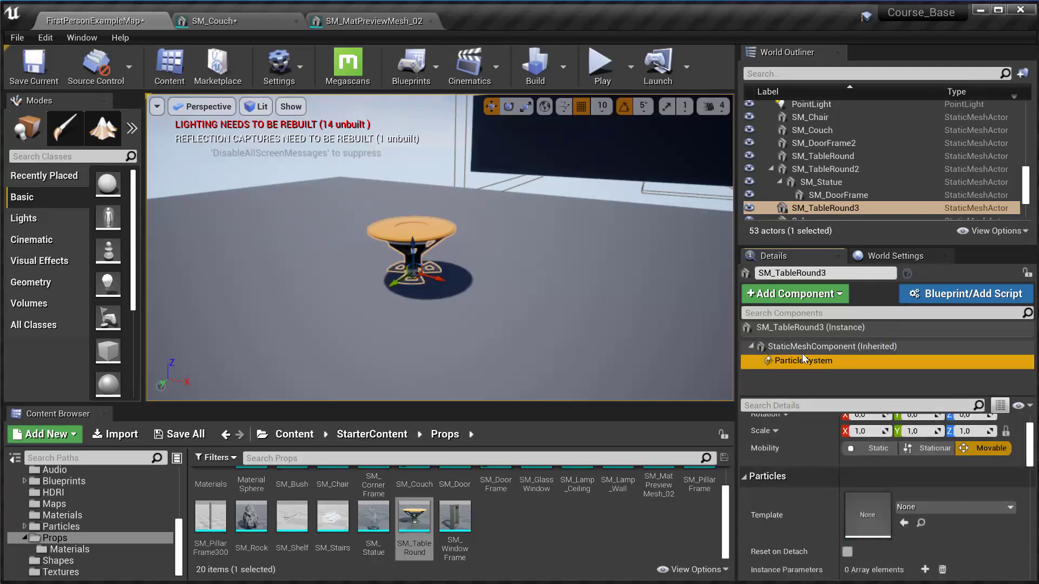
- Add a Point Light component to the table and parent it directly to the StaticMeshComponent
{"action": "left_click", "coordinate": [796, 297]}
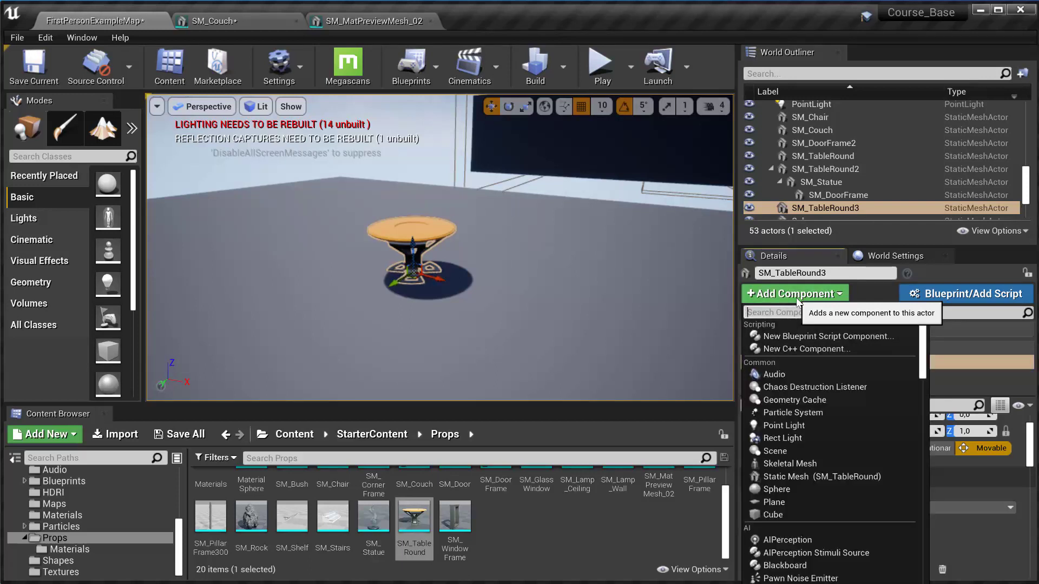
{"action": "left_click", "coordinate": [816, 425]}
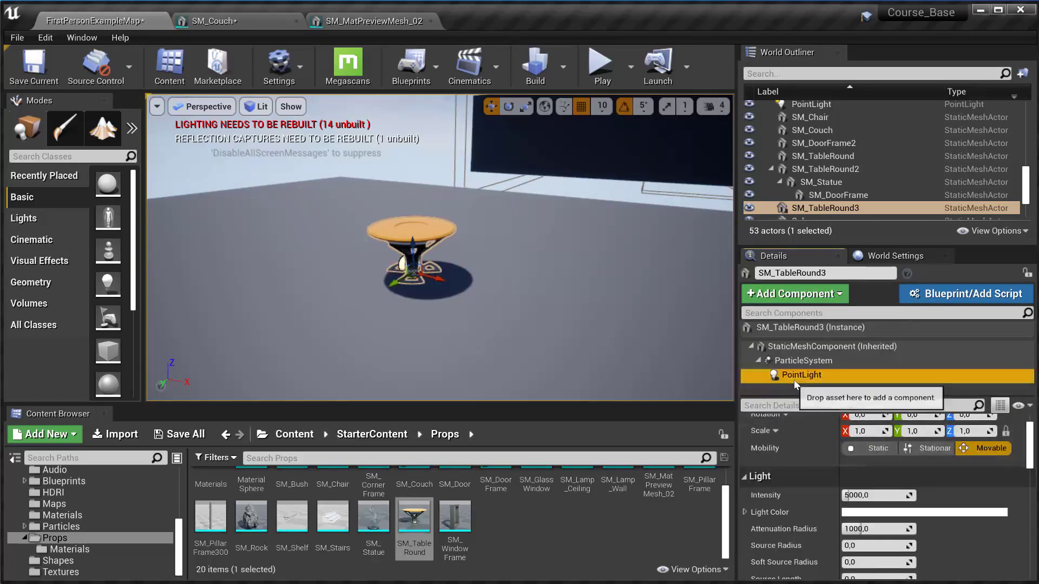
{"action": "left_click_drag", "start_coordinate": [794, 375], "coordinate": [788, 347]}
{"action": "left_click", "coordinate": [790, 352]}
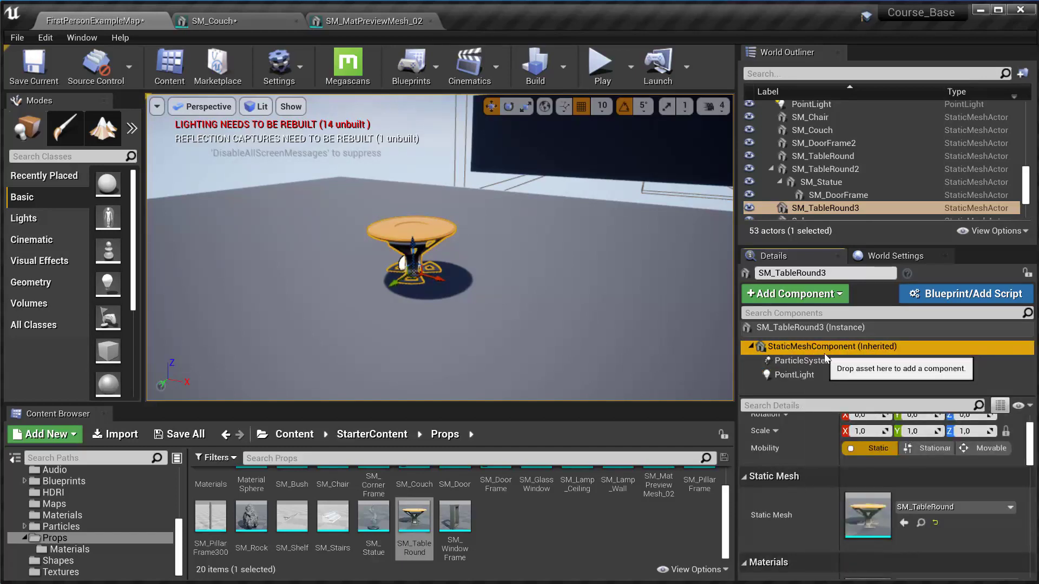
- Raise the PointLight component vertically until it hovers above the tabletop
{"action": "left_click", "coordinate": [816, 363]}
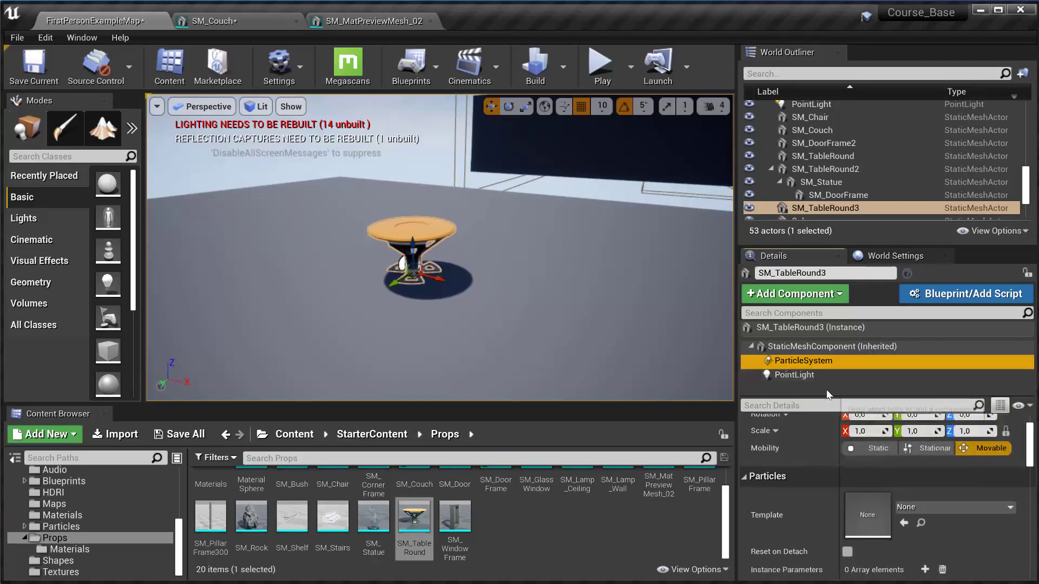
{"action": "left_click", "coordinate": [815, 376]}
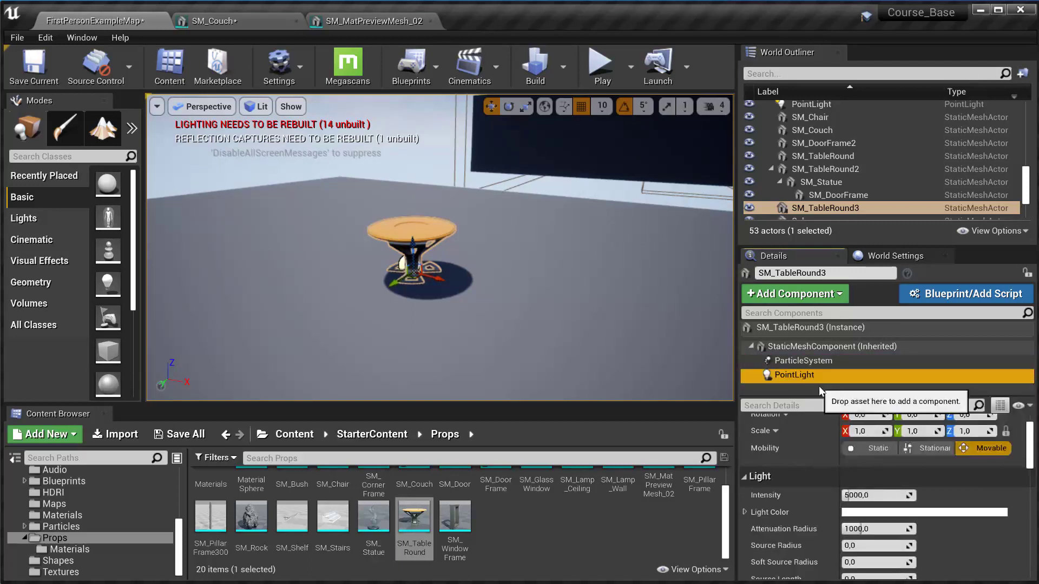
{"action": "left_click_drag", "start_coordinate": [412, 247], "coordinate": [413, 166]}
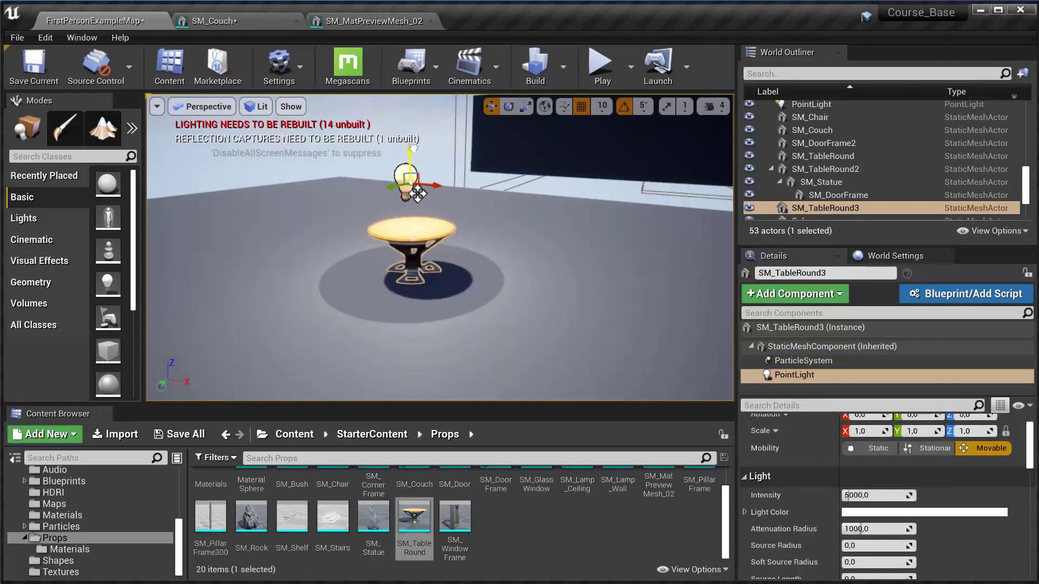
- Try nesting the PointLight under the ParticleSystem component and return it to the StaticMeshComponent
{"action": "left_click", "coordinate": [799, 361]}
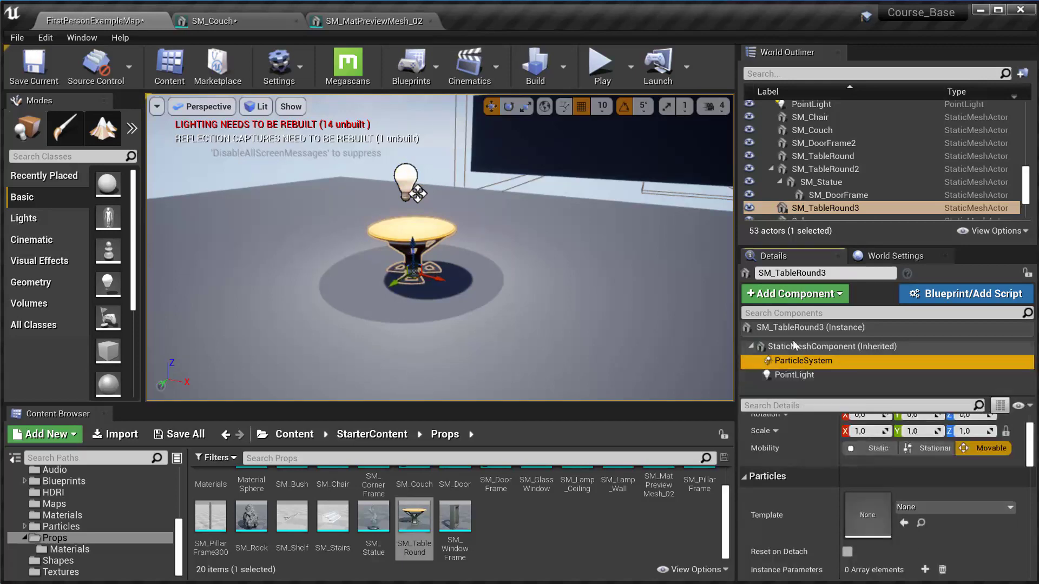
{"action": "left_click", "coordinate": [796, 346]}
{"action": "left_click", "coordinate": [787, 379]}
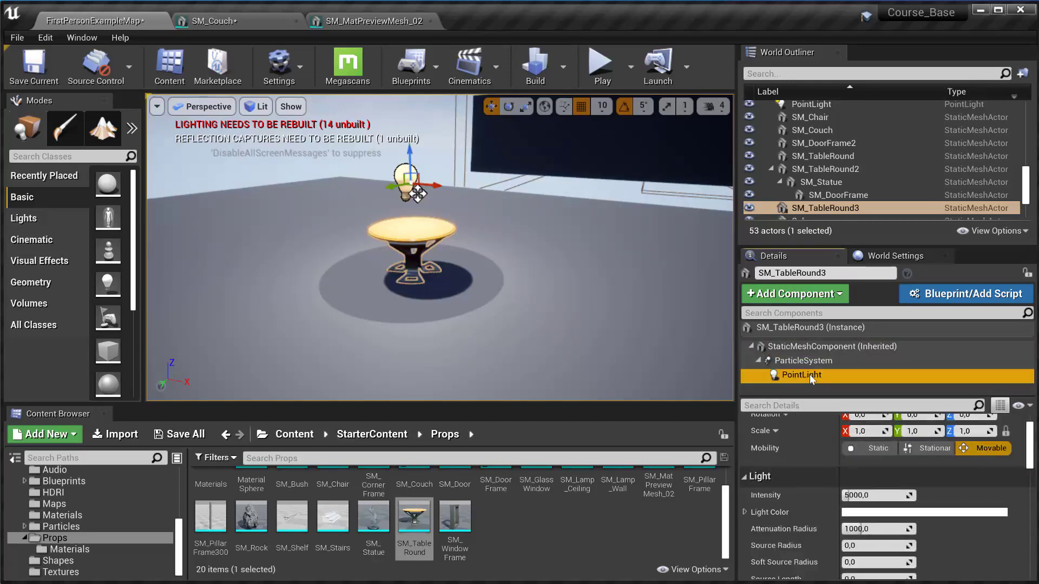
- Assign P_Fire as the template of the table's ParticleSystem component
{"action": "left_click", "coordinate": [803, 360]}
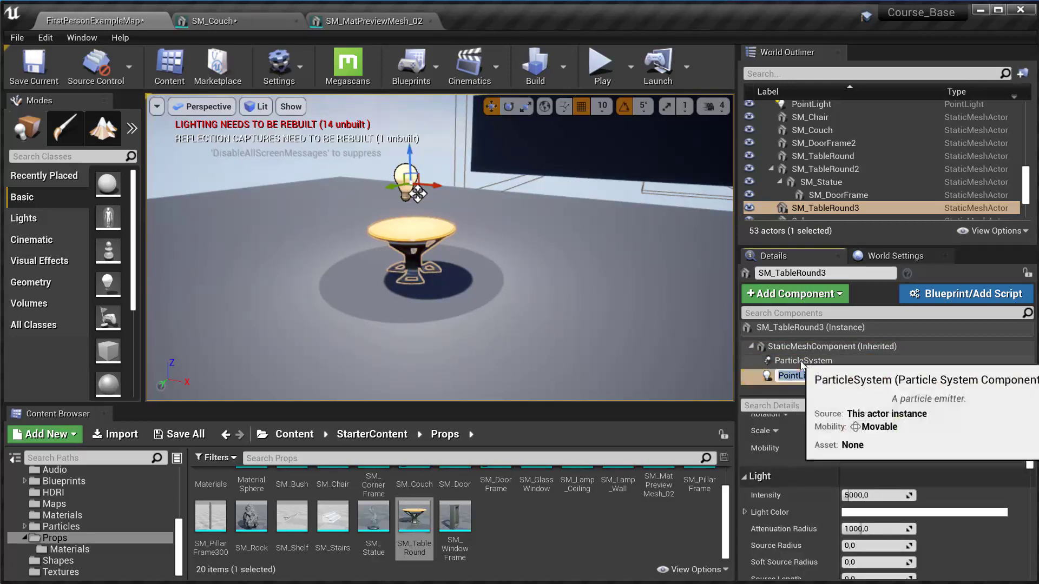
{"action": "left_click", "coordinate": [950, 507]}
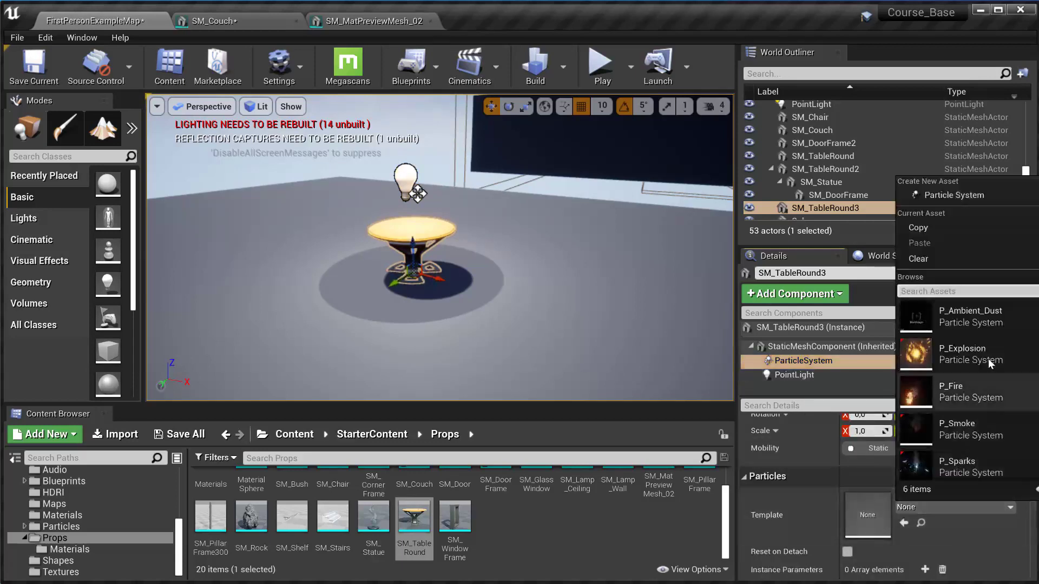
{"action": "left_click", "coordinate": [981, 393]}
- Raise the table's ParticleSystem component so the fire sits on the tabletop
{"action": "right_click", "coordinate": [441, 265]}
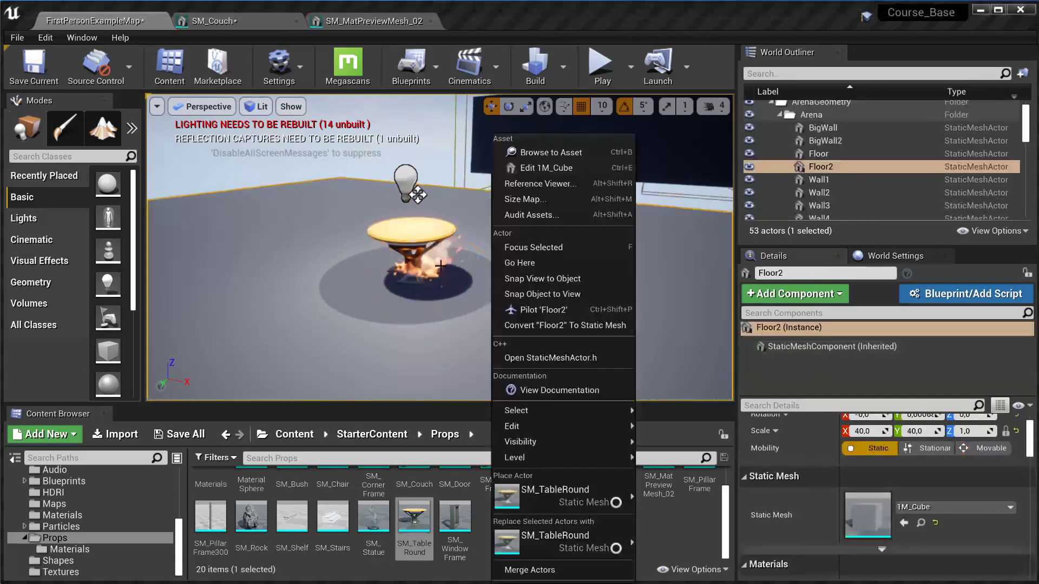
{"action": "left_click", "coordinate": [837, 349]}
{"action": "left_click", "coordinate": [431, 232]}
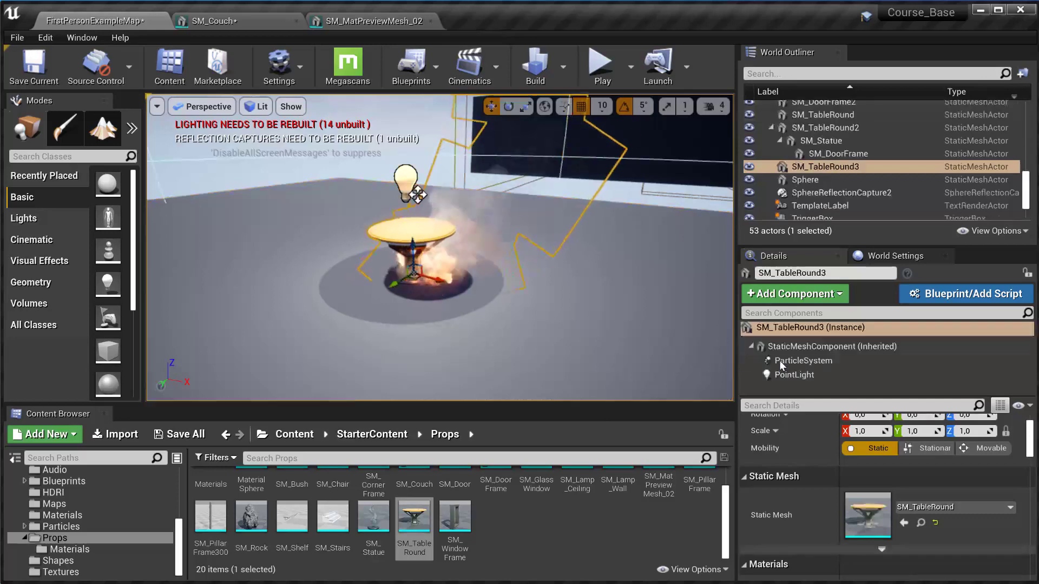
{"action": "left_click", "coordinate": [811, 360]}
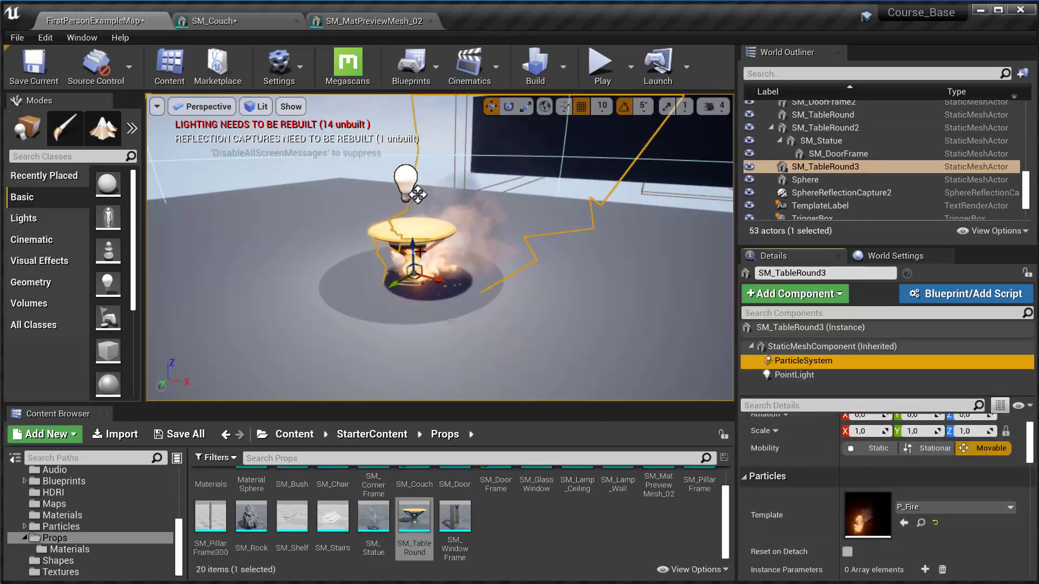
{"action": "left_click_drag", "start_coordinate": [414, 248], "coordinate": [404, 186]}
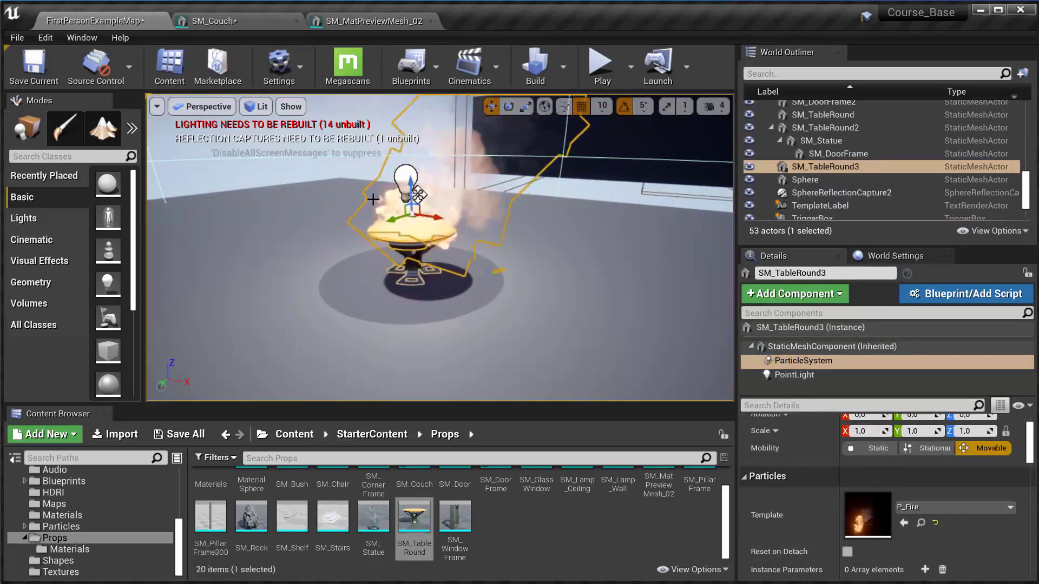
- Inspect the burning, lit table from several angles in game view with the editor overlays hidden
{"action": "mouse_move", "coordinate": [373, 199]}
{"action": "right_mouse_down"}
{"action": "mouse_move", "coordinate": [319, 163]}
{"action": "mouse_move", "coordinate": [378, 211]}
{"action": "mouse_move", "coordinate": [335, 197]}
{"action": "mouse_move", "coordinate": [357, 209]}
{"action": "mouse_move", "coordinate": [341, 222]}
{"action": "mouse_move", "coordinate": [389, 195]}
{"action": "right_mouse_up"}
{"action": "key", "text": "g"}
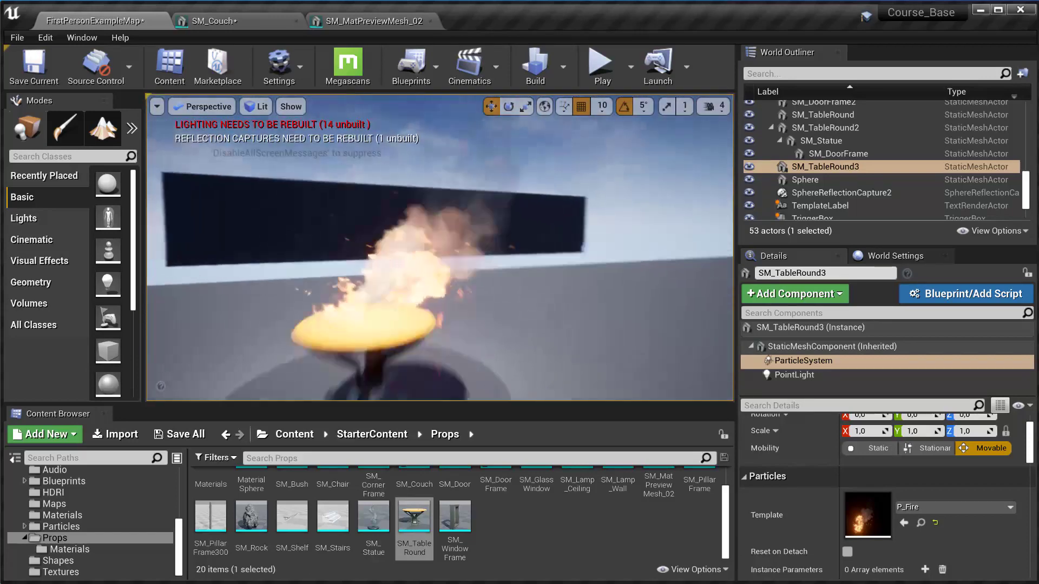
{"action": "right_click_drag", "start_coordinate": [469, 323], "coordinate": [433, 336]}
{"action": "mouse_move", "coordinate": [566, 299]}
{"action": "right_mouse_down"}
{"action": "mouse_move", "coordinate": [541, 287]}
{"action": "mouse_move", "coordinate": [566, 298]}
{"action": "right_mouse_up"}
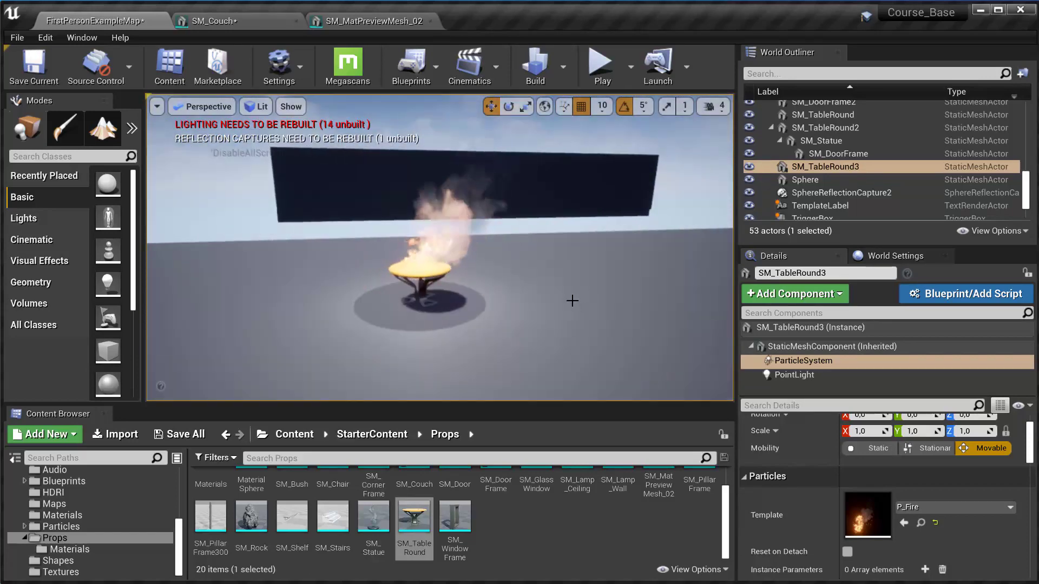
- Compare the table and its built-in components with the separately attached SM_Statue and SM_DoorFrame actors in the level hierarchy
{"action": "left_click", "coordinate": [817, 168]}
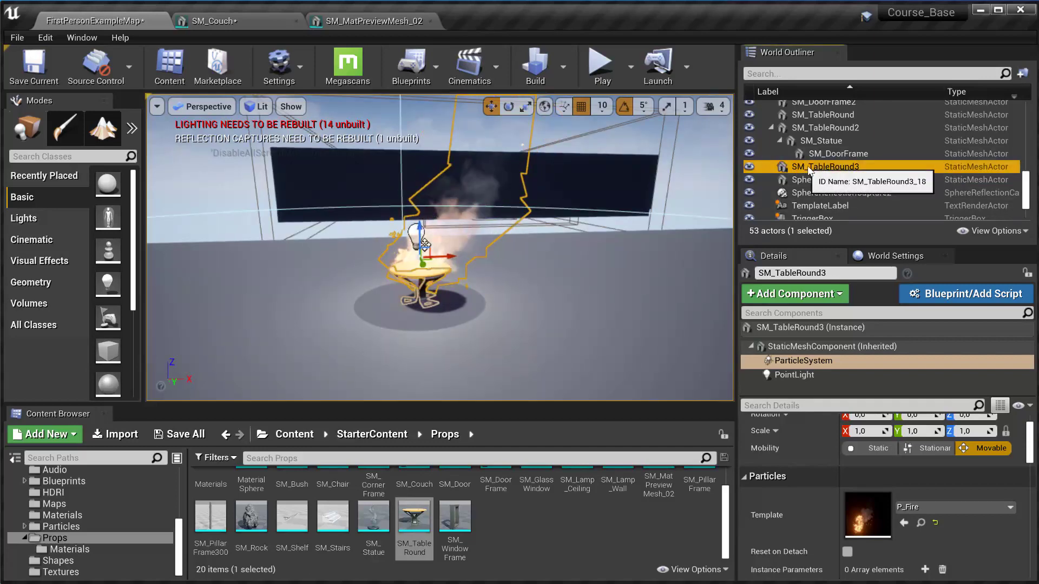
{"action": "left_click", "coordinate": [821, 140]}
{"action": "left_click", "coordinate": [822, 154]}
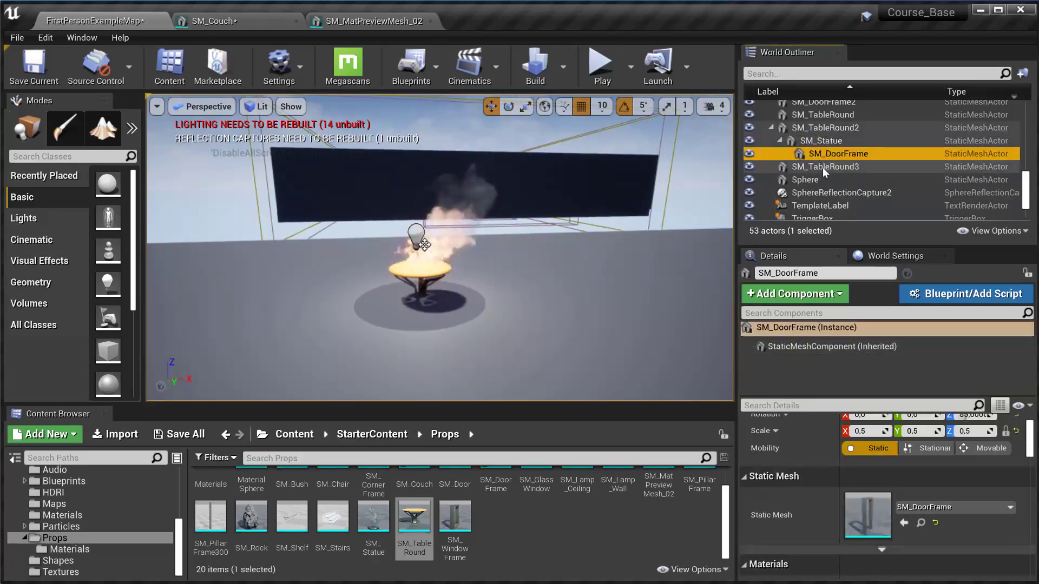
{"action": "left_click", "coordinate": [822, 167]}
{"action": "mouse_move", "coordinate": [436, 289]}
{"action": "right_mouse_down"}
{"action": "mouse_move", "coordinate": [460, 292]}
{"action": "mouse_move", "coordinate": [455, 311]}
{"action": "mouse_move", "coordinate": [436, 290]}
{"action": "right_mouse_up"}
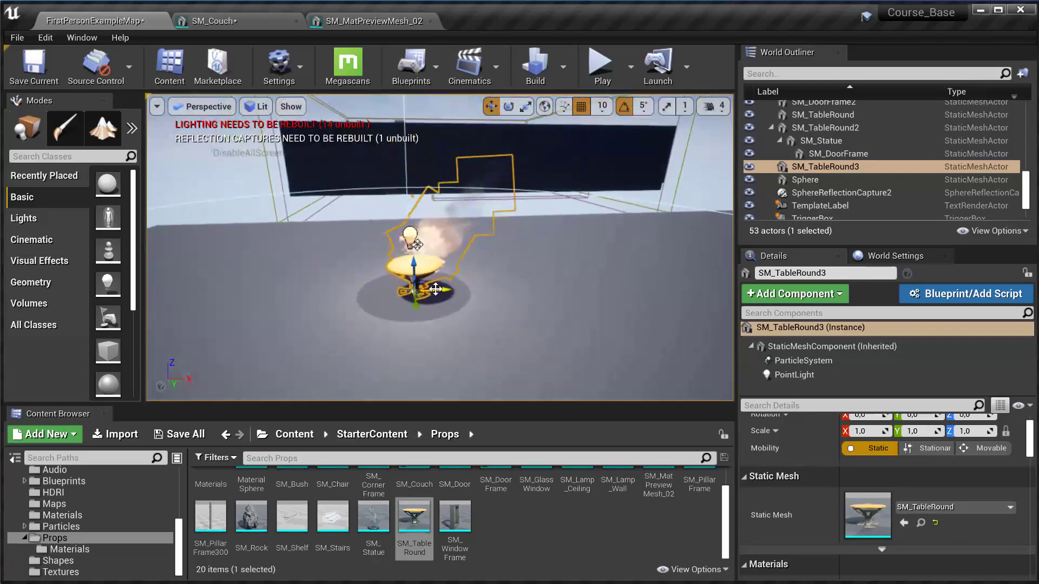
- Move the whole SM_TableRound3 actor, with its fire and light, across the floor along the Y axis
{"action": "mouse_move", "coordinate": [442, 293]}
{"action": "left_mouse_down"}
{"action": "mouse_move", "coordinate": [686, 280]}
{"action": "mouse_move", "coordinate": [295, 297]}
{"action": "mouse_move", "coordinate": [635, 282]}
{"action": "left_mouse_up"}
{"action": "mouse_move", "coordinate": [634, 325]}
{"action": "right_mouse_down"}
{"action": "mouse_move", "coordinate": [679, 324]}
{"action": "mouse_move", "coordinate": [634, 327]}
{"action": "right_mouse_up"}
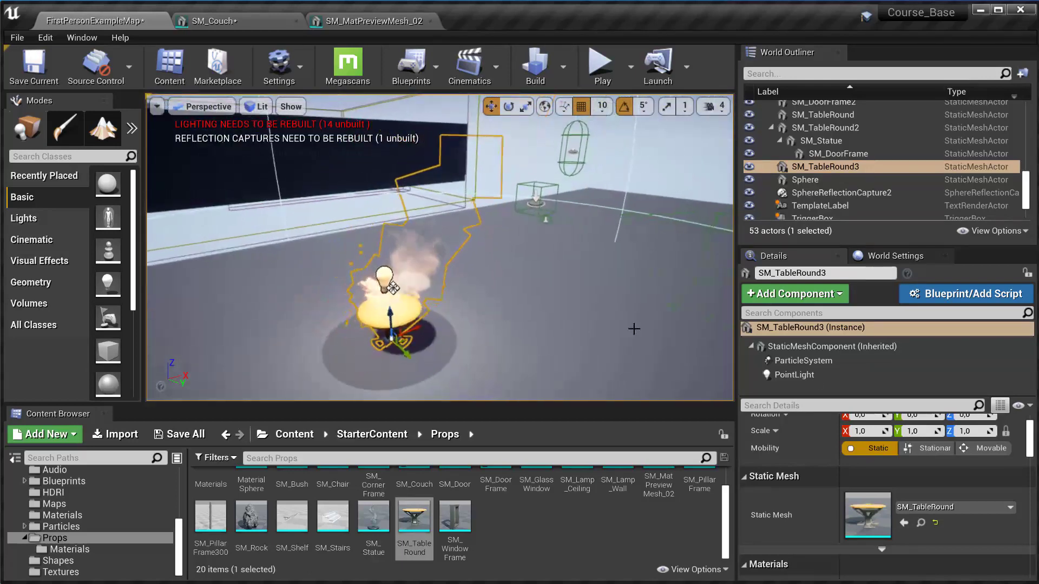
- Set the light color of the table's PointLight component to a saturated blue, with R 0.0 and G 0.00403
{"action": "left_click", "coordinate": [782, 375]}
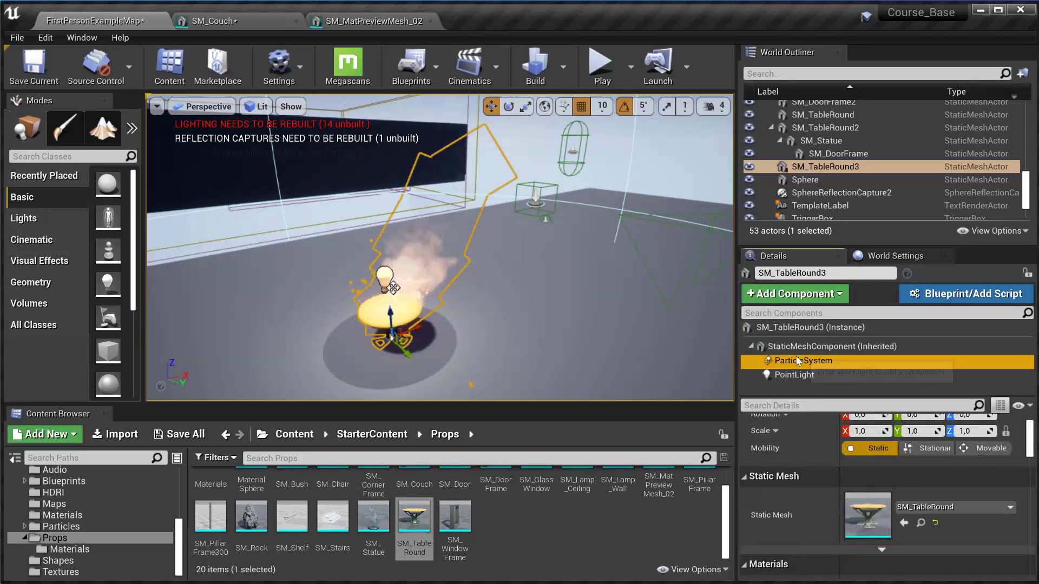
{"action": "left_click", "coordinate": [803, 361]}
{"action": "left_click", "coordinate": [804, 376]}
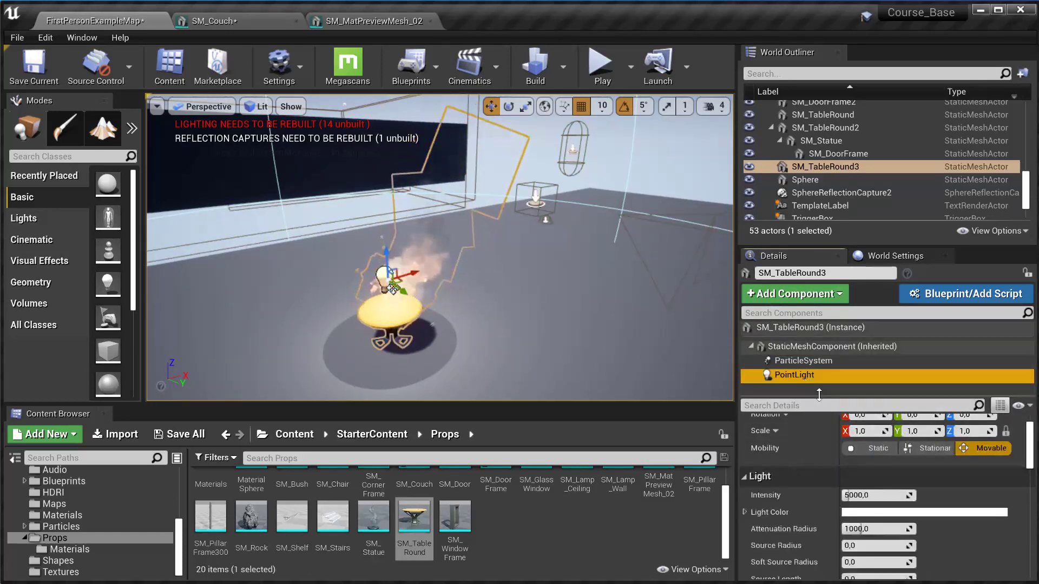
{"action": "mouse_move", "coordinate": [401, 325]}
{"action": "right_mouse_down"}
{"action": "mouse_move", "coordinate": [379, 328]}
{"action": "mouse_move", "coordinate": [401, 325]}
{"action": "right_mouse_up"}
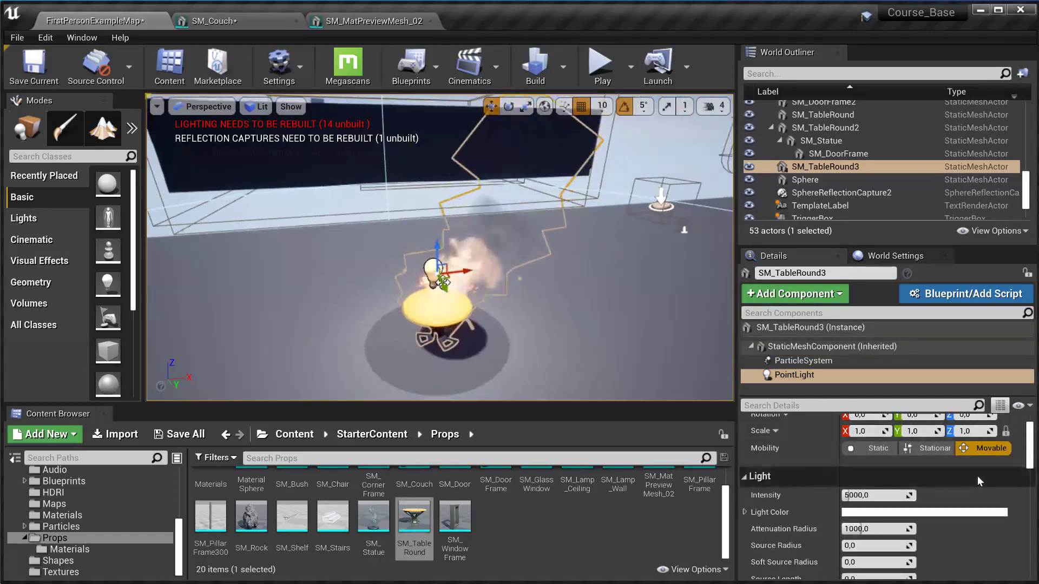
{"action": "left_click", "coordinate": [870, 512]}
{"action": "left_click", "coordinate": [1002, 382]}
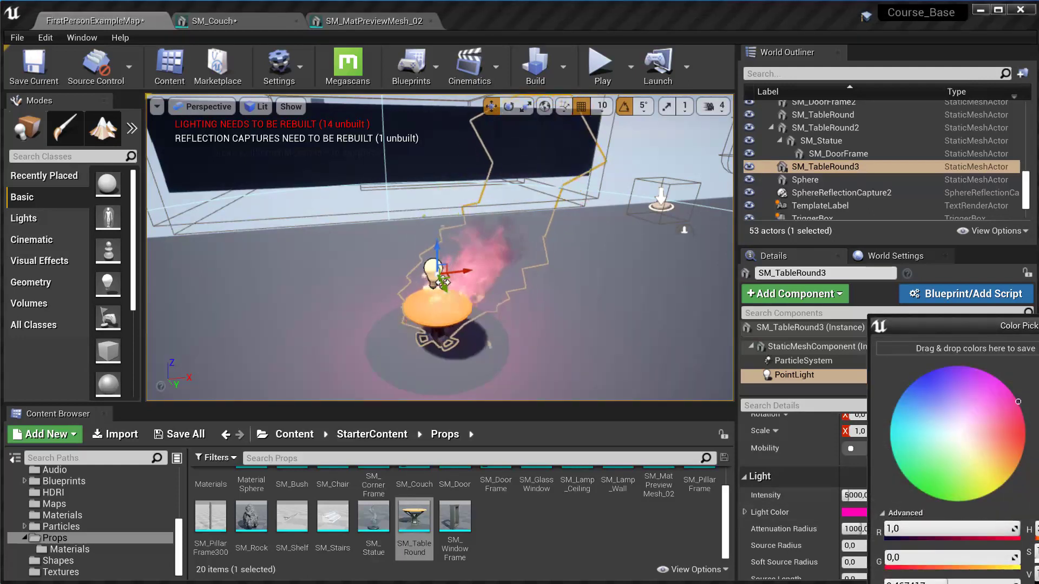
{"action": "left_click", "coordinate": [898, 401]}
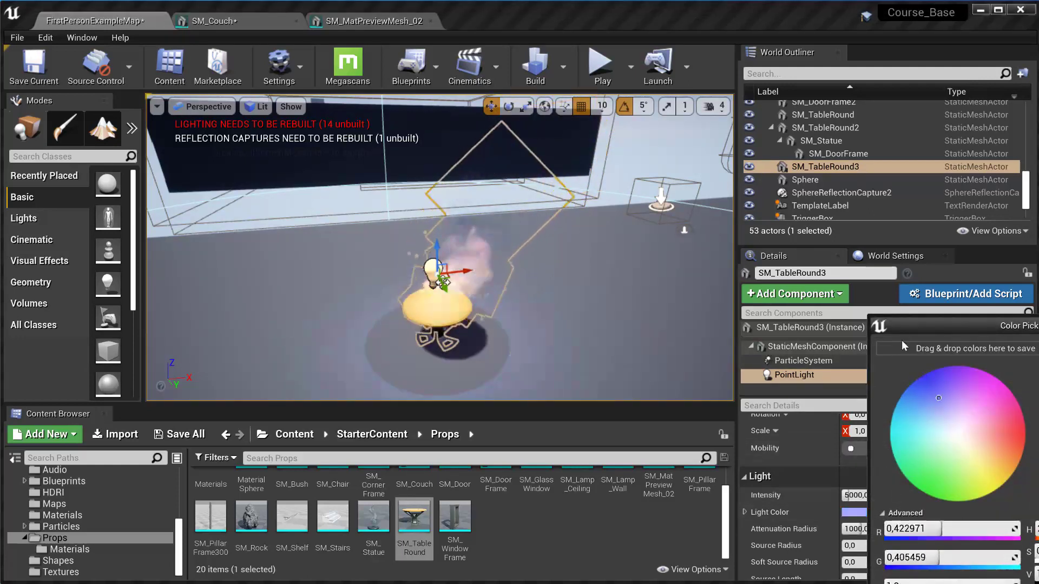
{"action": "left_click", "coordinate": [924, 375]}
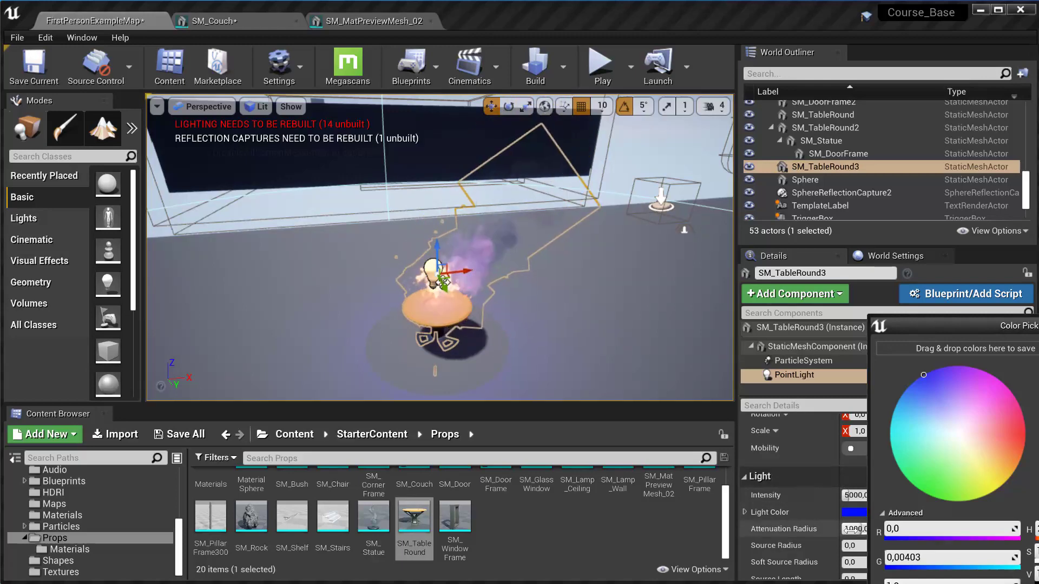
- Raise the PointLight's intensity to 53439.84375 and view the blue-lit table up close with nothing on it selected
{"action": "left_click_drag", "start_coordinate": [845, 495], "coordinate": [866, 495]}
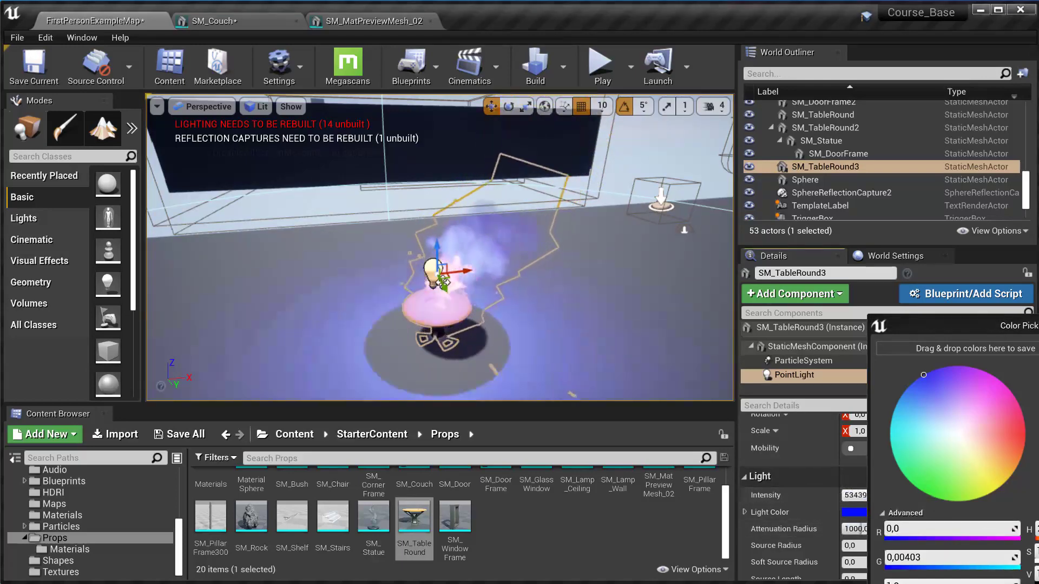
{"action": "left_click", "coordinate": [543, 320]}
{"action": "mouse_move", "coordinate": [552, 318]}
{"action": "right_mouse_down"}
{"action": "mouse_move", "coordinate": [543, 338]}
{"action": "mouse_move", "coordinate": [552, 318]}
{"action": "right_mouse_up"}
{"action": "key", "text": "w"}
{"action": "key", "text": "g"}
{"action": "scroll", "coordinate": [552, 317], "scroll_direction": "down", "scroll_amount": 5}
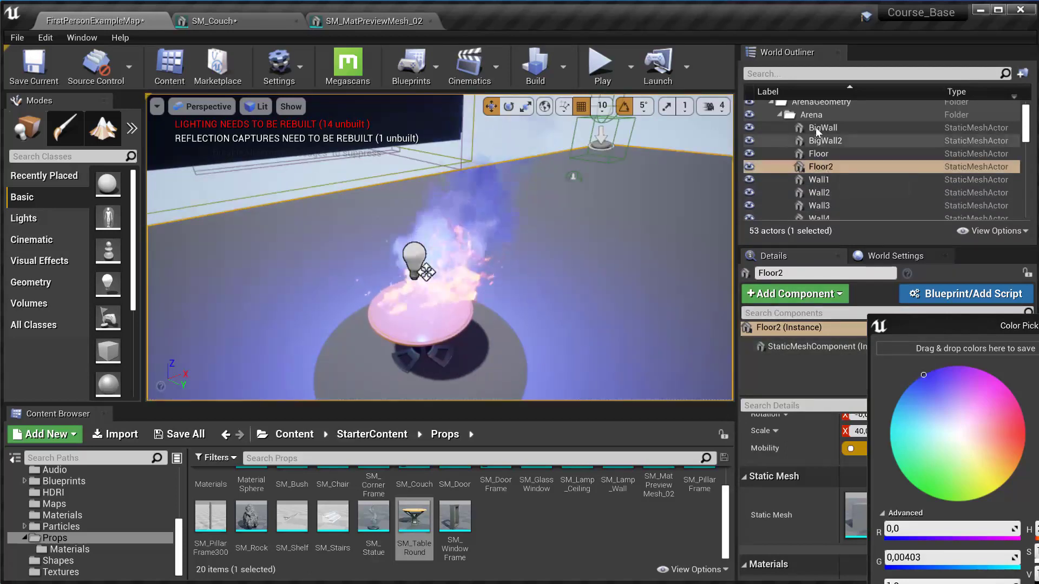
- Compare the component list of SM_TableRound3 with those of the SM_DoorFrame2 and SM_Statue actors
{"action": "left_click", "coordinate": [400, 340]}
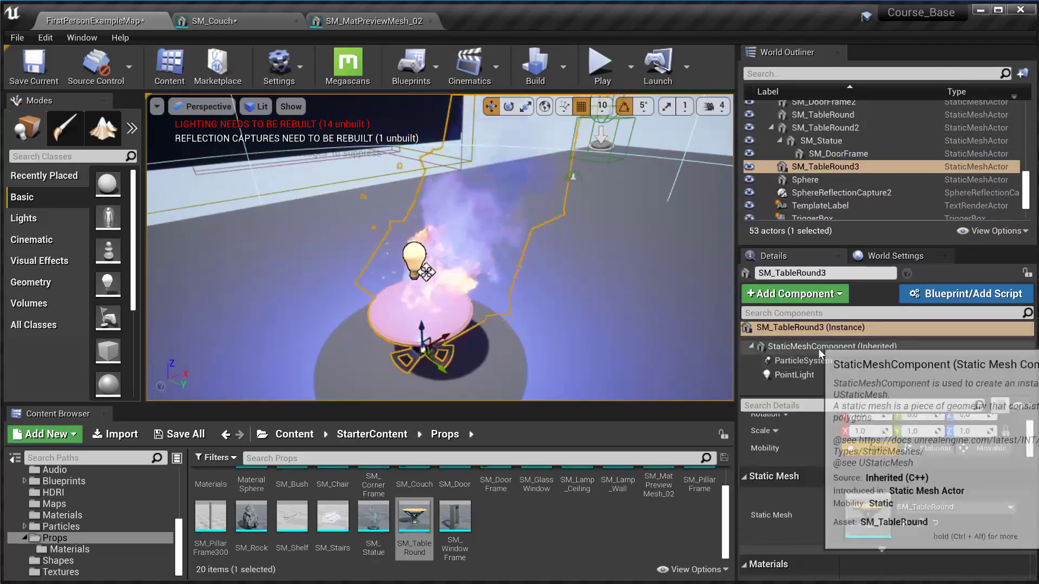
{"action": "left_click", "coordinate": [819, 350]}
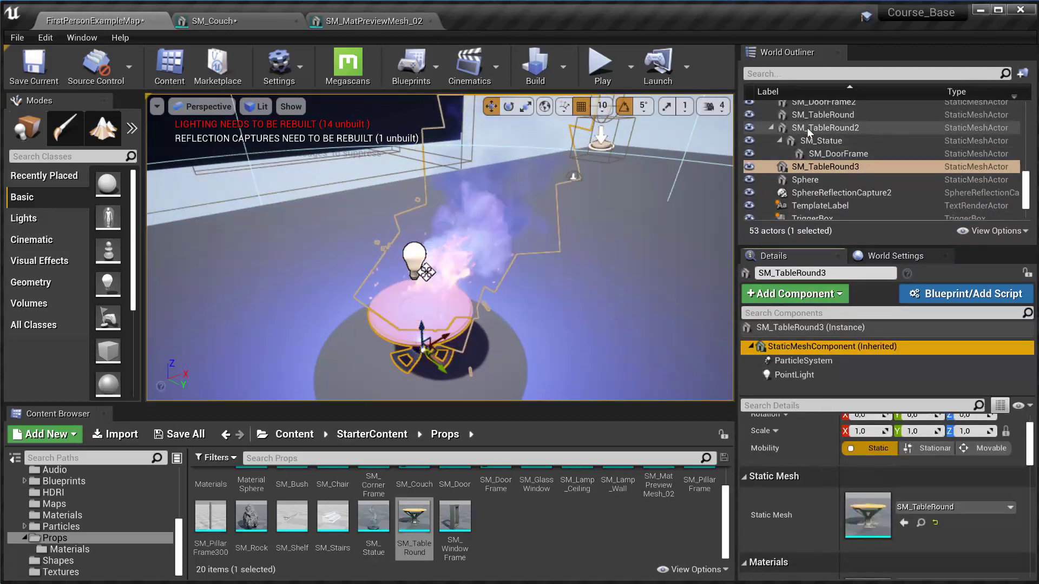
{"action": "left_click", "coordinate": [819, 104]}
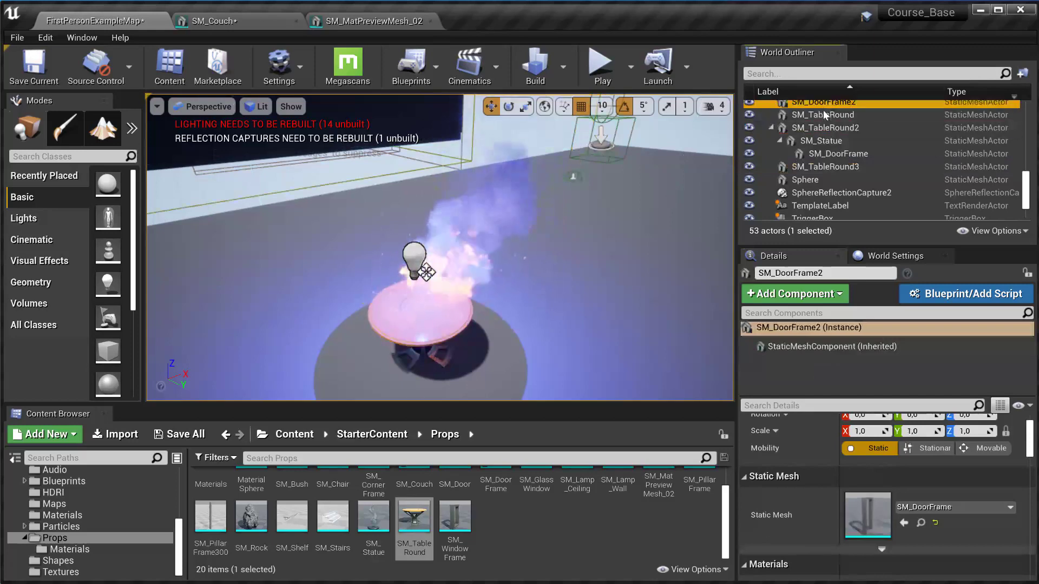
{"action": "left_click", "coordinate": [823, 166]}
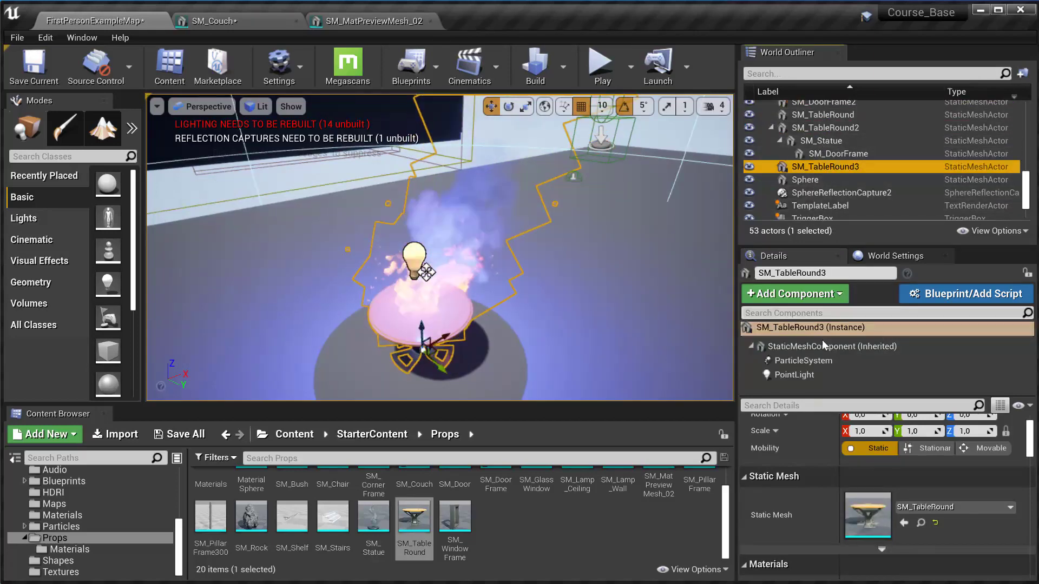
{"action": "left_click", "coordinate": [797, 362]}
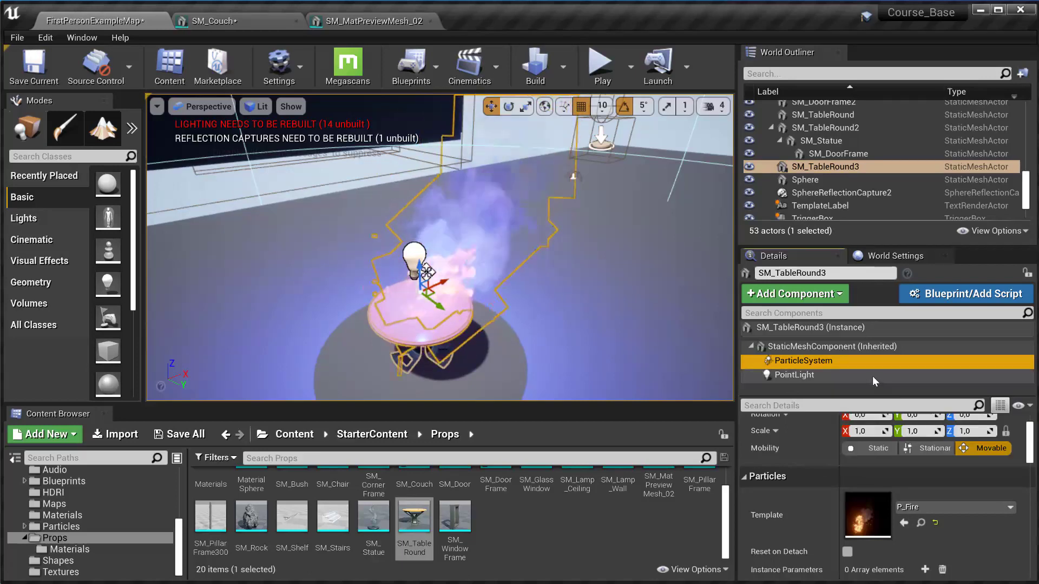
{"action": "scroll", "coordinate": [901, 478], "scroll_direction": "up", "scroll_amount": 2}
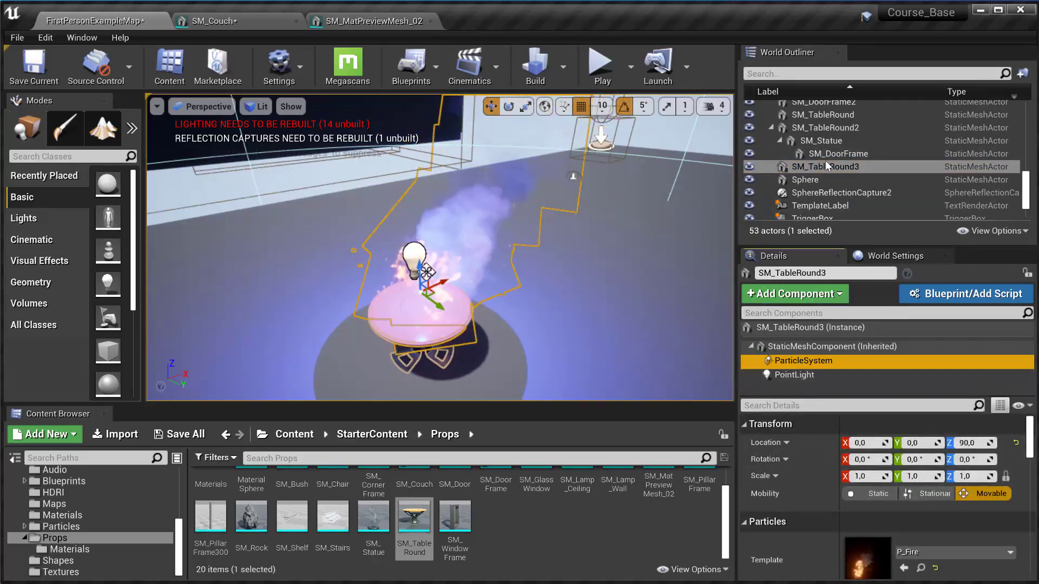
{"action": "left_click", "coordinate": [820, 142]}
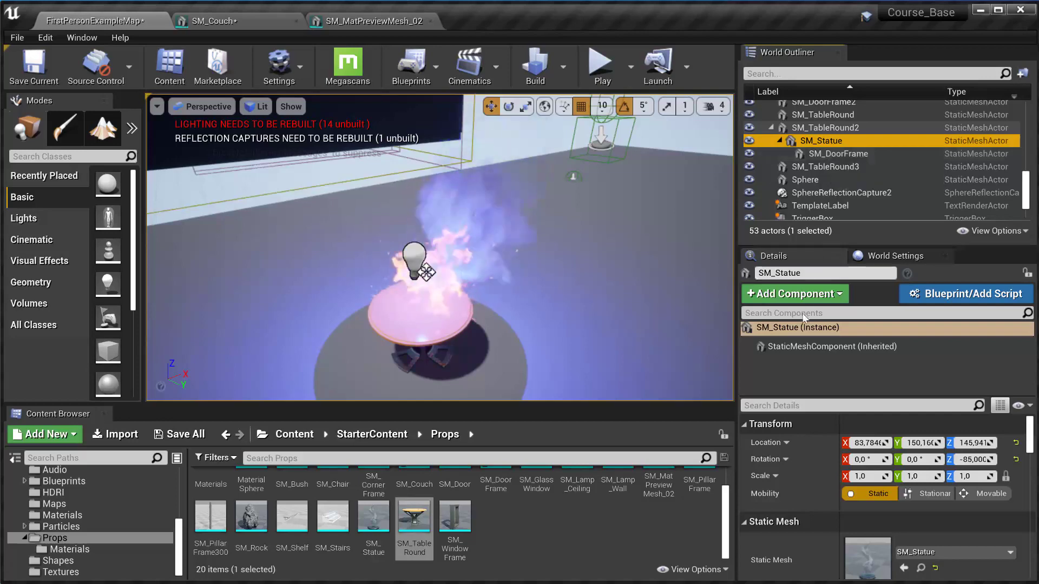
{"action": "left_click", "coordinate": [822, 168]}
{"action": "left_click", "coordinate": [804, 360]}
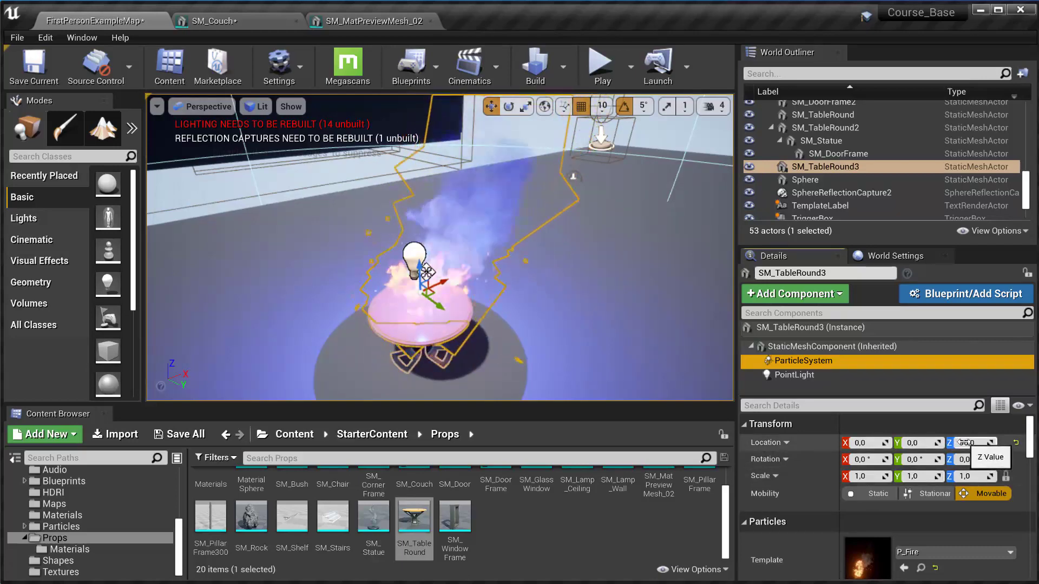
- Examine the PointLight's transform relative to the table's StaticMeshComponent
{"action": "mouse_move", "coordinate": [606, 303]}
{"action": "right_mouse_down"}
{"action": "mouse_move", "coordinate": [687, 336]}
{"action": "mouse_move", "coordinate": [601, 254]}
{"action": "mouse_move", "coordinate": [530, 260]}
{"action": "right_mouse_up"}
{"action": "right_click_drag", "start_coordinate": [439, 249], "coordinate": [428, 259]}
{"action": "left_click", "coordinate": [803, 349]}
{"action": "left_click", "coordinate": [795, 378]}
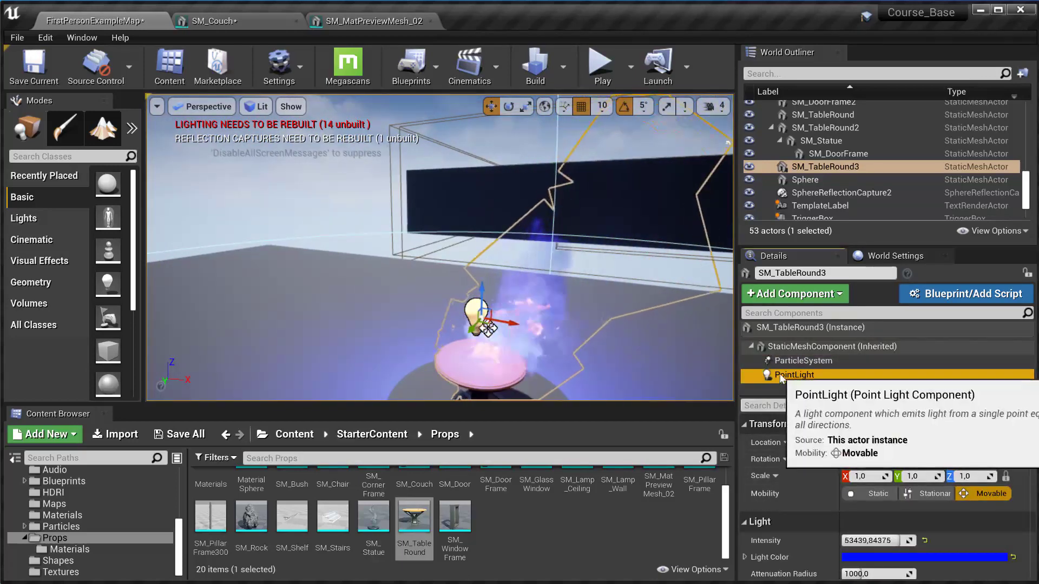
{"action": "left_click", "coordinate": [786, 347]}
{"action": "left_click", "coordinate": [795, 376]}
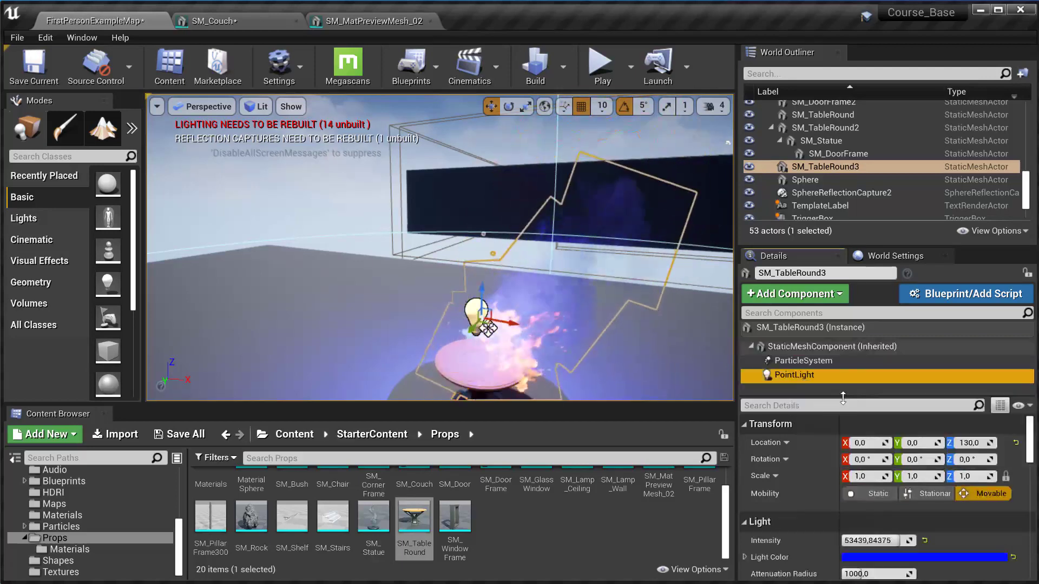
- Nest the PointLight under the ParticleSystem component, and reattach it directly to StaticMeshComponent
{"action": "left_click_drag", "start_coordinate": [796, 376], "coordinate": [805, 365]}
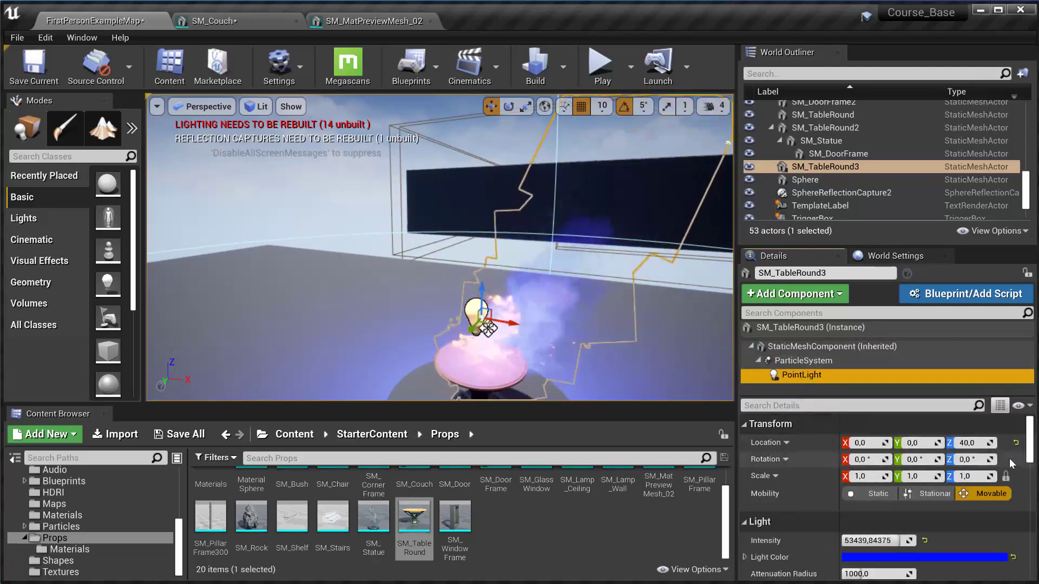
{"action": "left_click", "coordinate": [797, 360]}
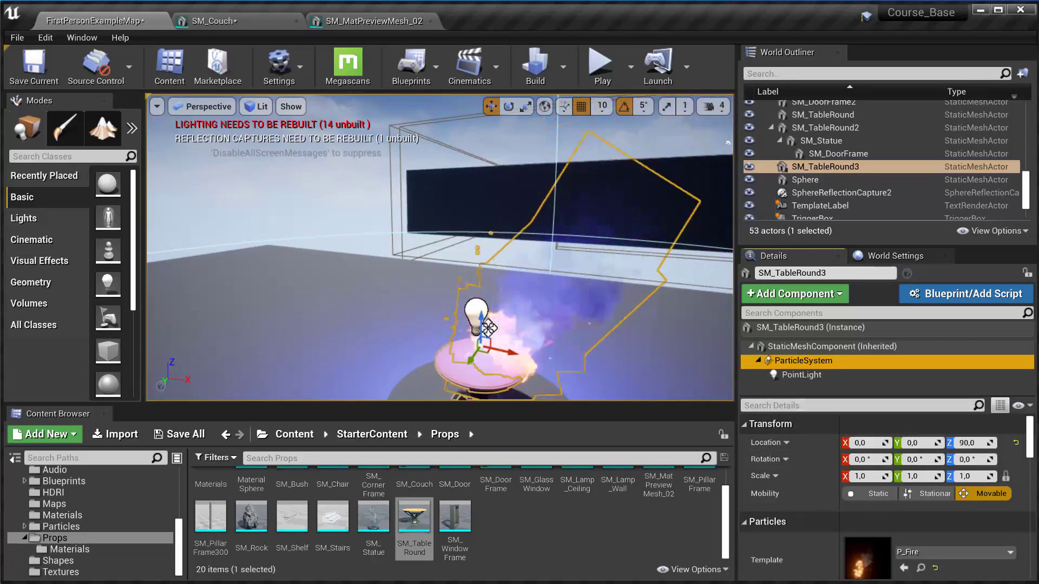
{"action": "left_click", "coordinate": [794, 374]}
{"action": "left_click_drag", "start_coordinate": [791, 379], "coordinate": [793, 346]}
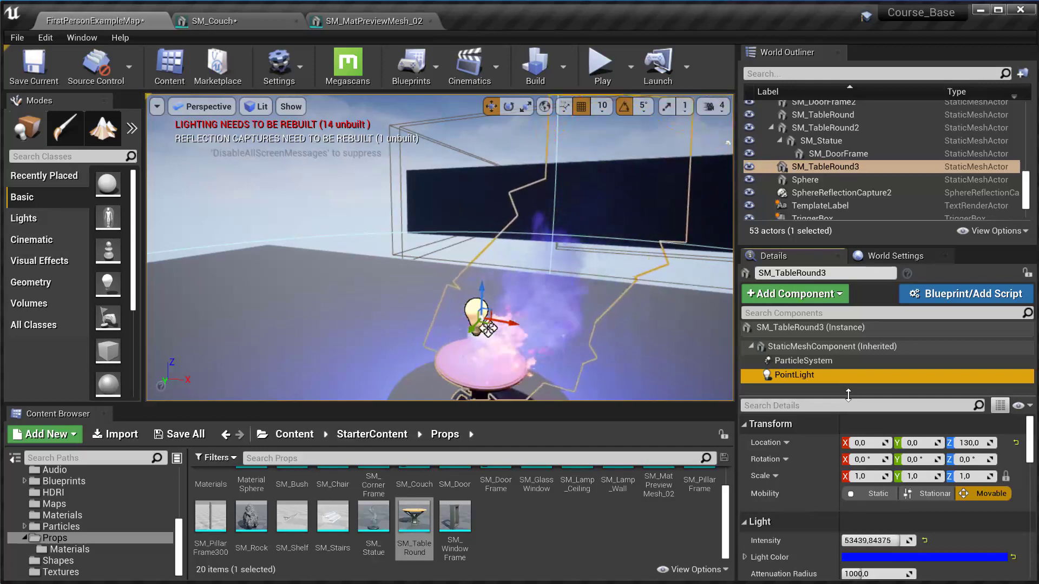
- Compare the relative locations of the sibling ParticleSystem and PointLight components
{"action": "left_click", "coordinate": [793, 361]}
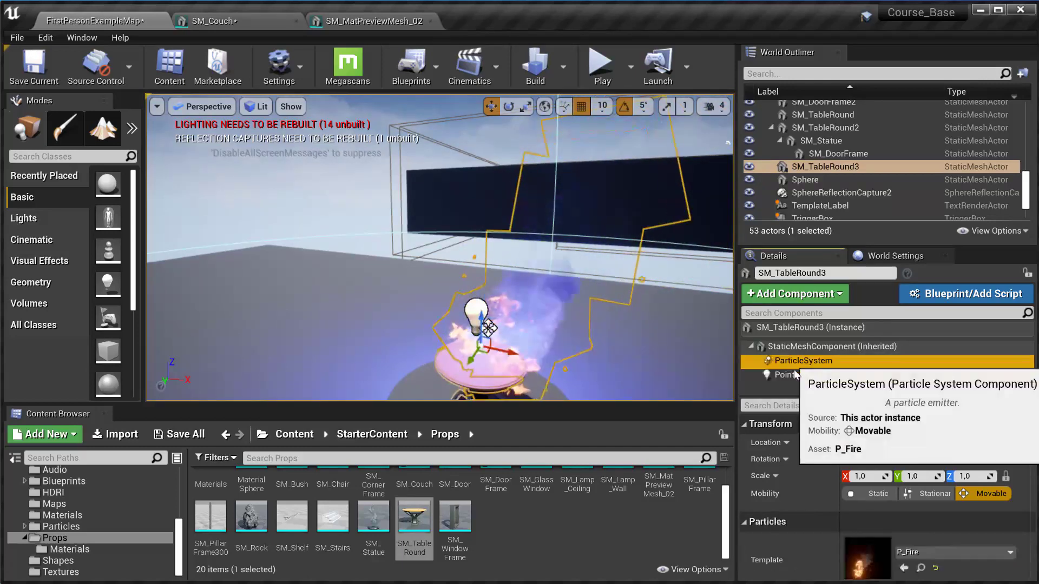
{"action": "left_click", "coordinate": [794, 375]}
{"action": "left_click", "coordinate": [804, 361]}
{"action": "left_click", "coordinate": [805, 375]}
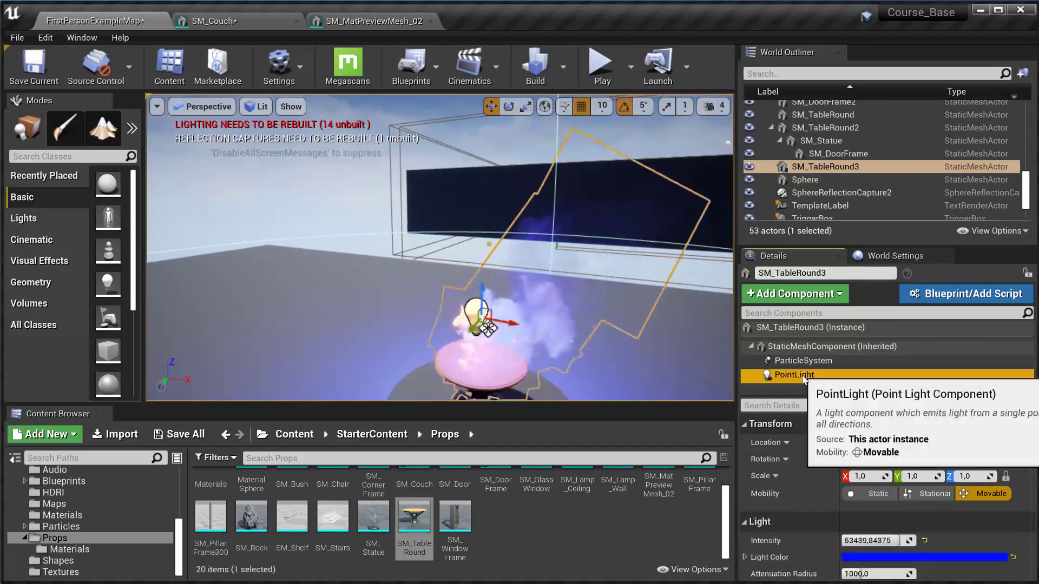
{"action": "left_click", "coordinate": [806, 361]}
{"action": "left_click", "coordinate": [809, 374]}
{"action": "left_click", "coordinate": [809, 360]}
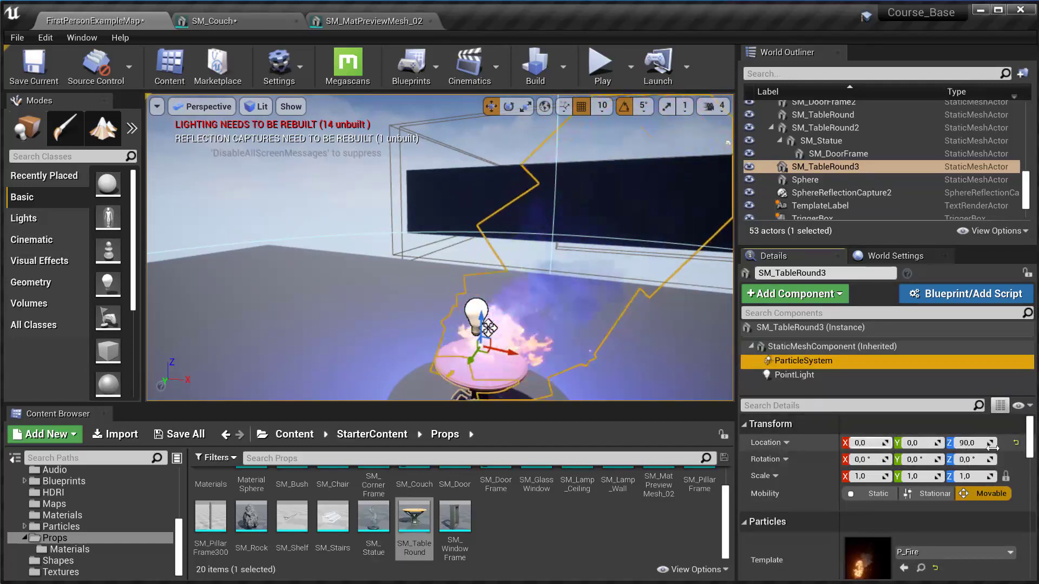
- Switch the ParticleSystem's location from relative to world coordinates and back to relative
{"action": "left_click", "coordinate": [767, 443]}
{"action": "left_click", "coordinate": [784, 481]}
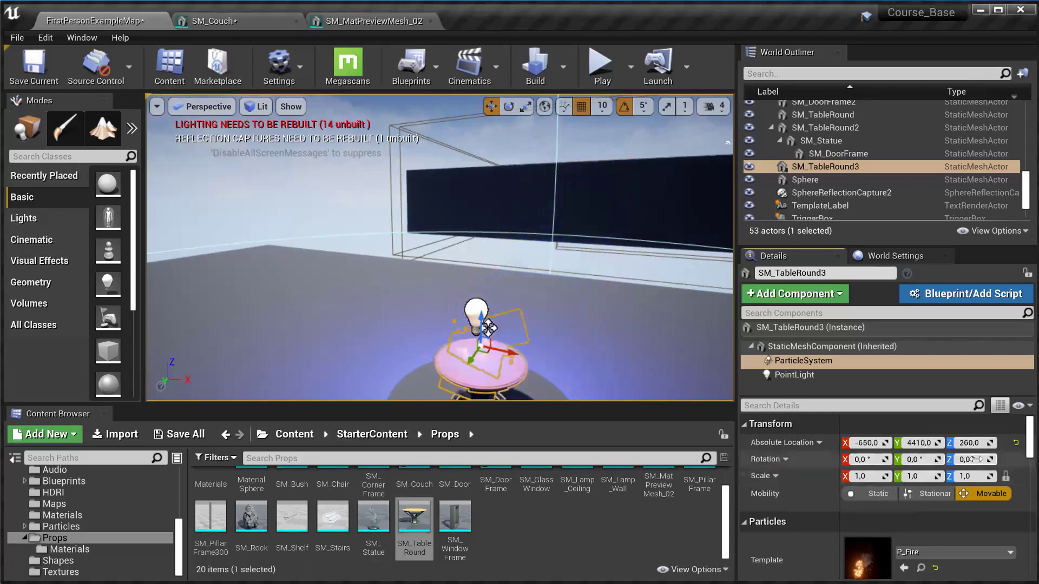
{"action": "left_click", "coordinate": [810, 443]}
{"action": "left_click", "coordinate": [785, 468]}
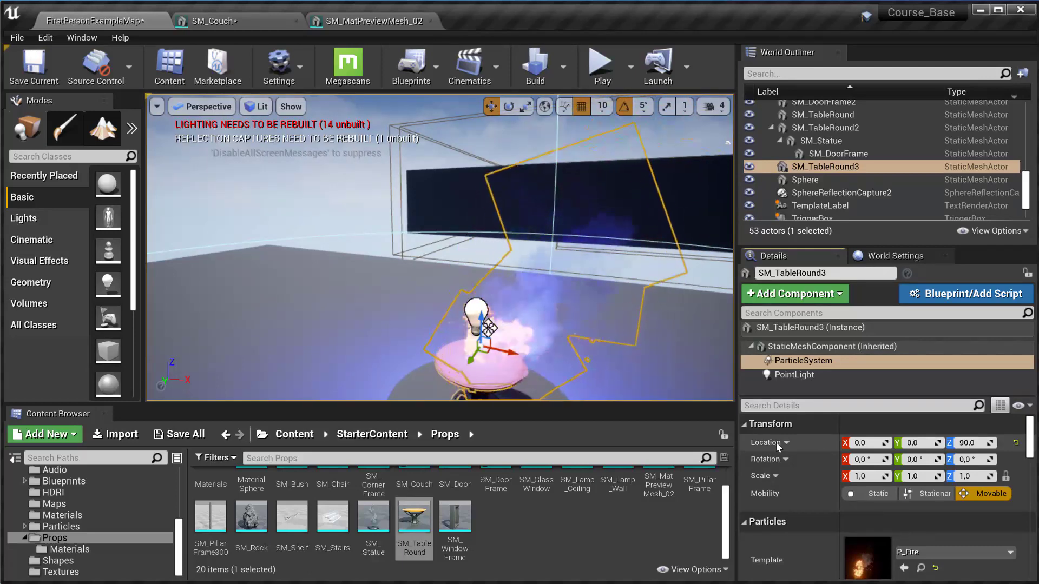
- Replace the mesh of the table's inherited StaticMeshComponent with SM_Statue
{"action": "left_click", "coordinate": [778, 348]}
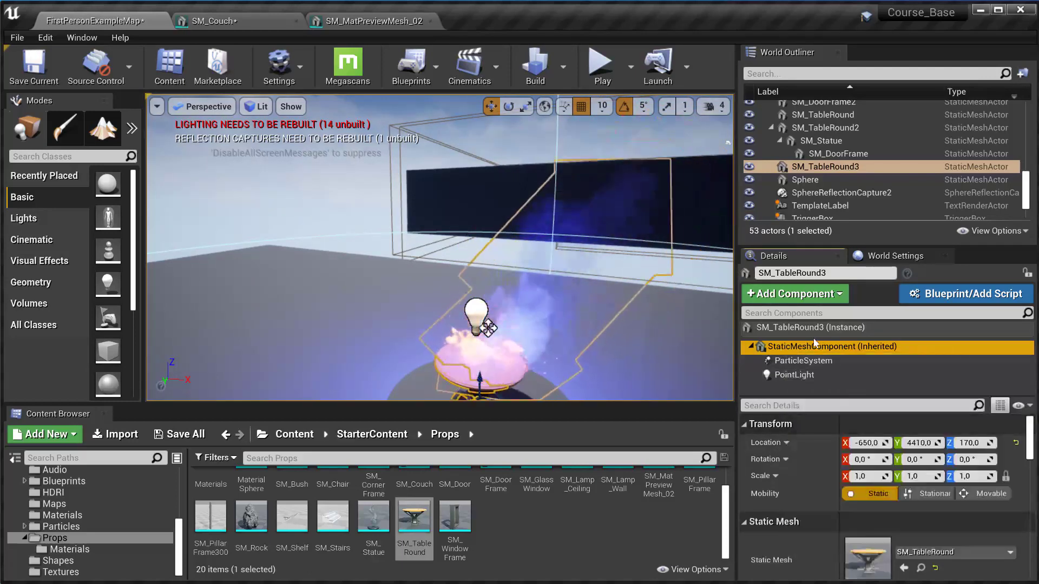
{"action": "left_click", "coordinate": [803, 361]}
{"action": "left_click", "coordinate": [834, 346]}
{"action": "scroll", "coordinate": [908, 508], "scroll_direction": "down", "scroll_amount": 2}
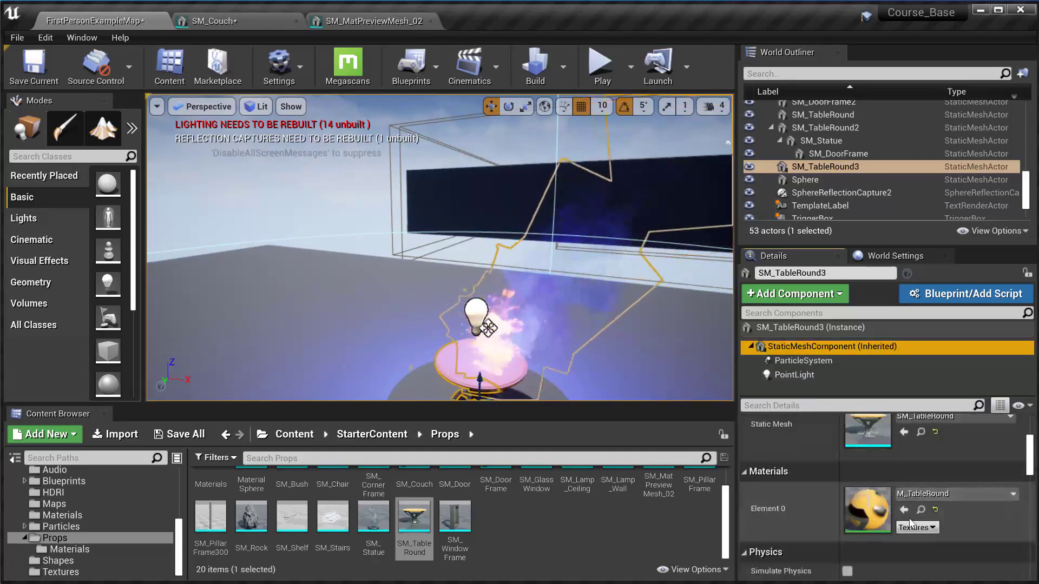
{"action": "scroll", "coordinate": [920, 507], "scroll_direction": "up", "scroll_amount": 1}
{"action": "left_click", "coordinate": [945, 508]}
{"action": "left_click", "coordinate": [985, 366]}
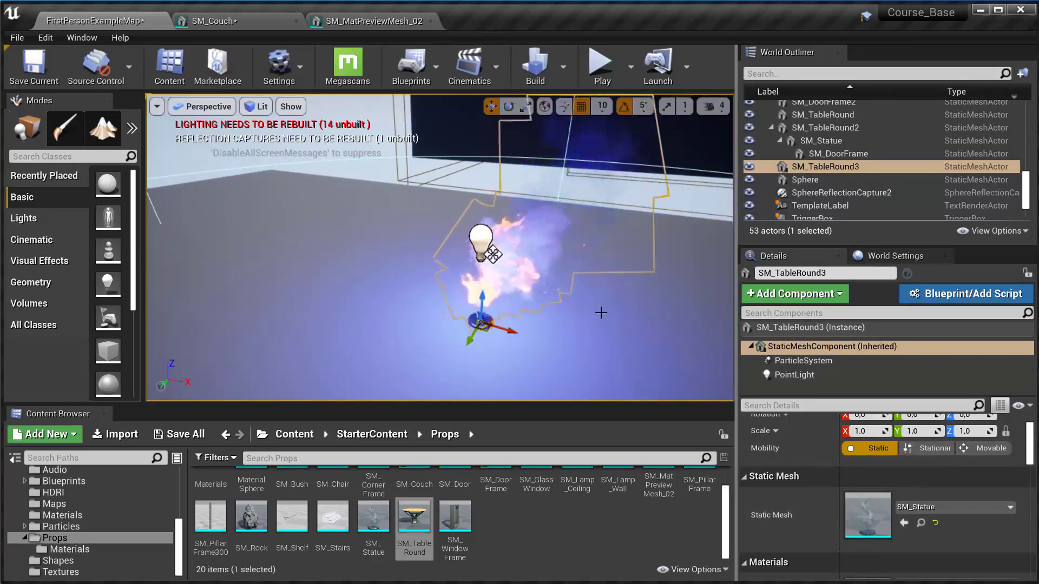
- Set the StaticMeshComponent's mesh back to SM_TableRound
{"action": "left_click", "coordinate": [928, 508]}
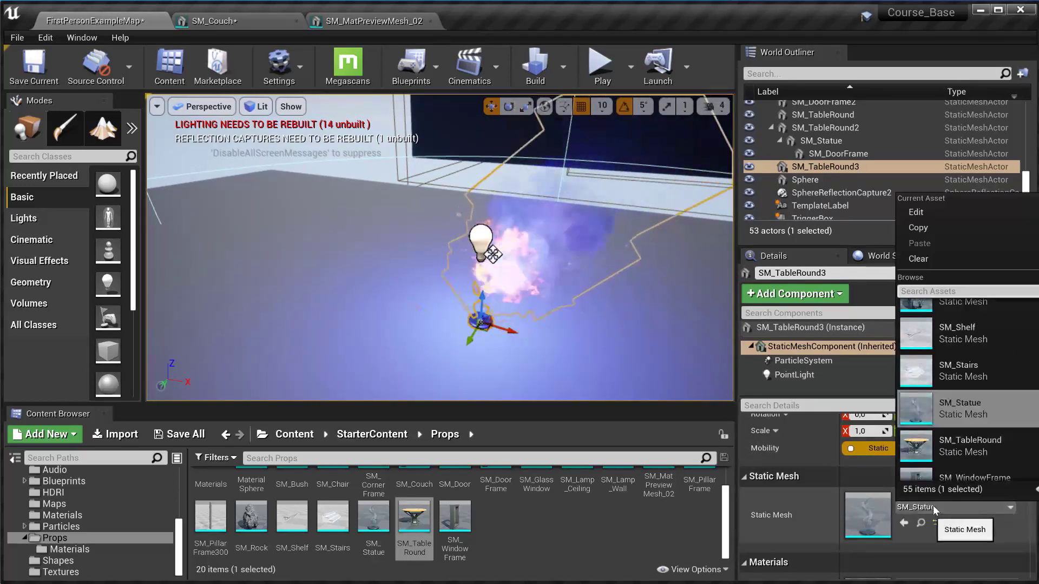
{"action": "left_click", "coordinate": [960, 447]}
{"action": "right_click_drag", "start_coordinate": [440, 248], "coordinate": [441, 245]}
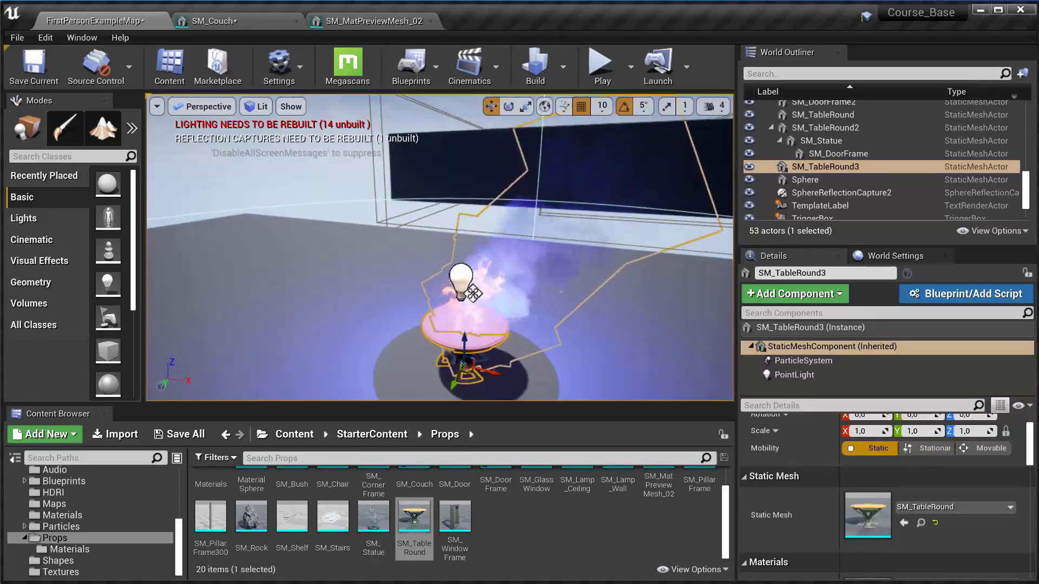